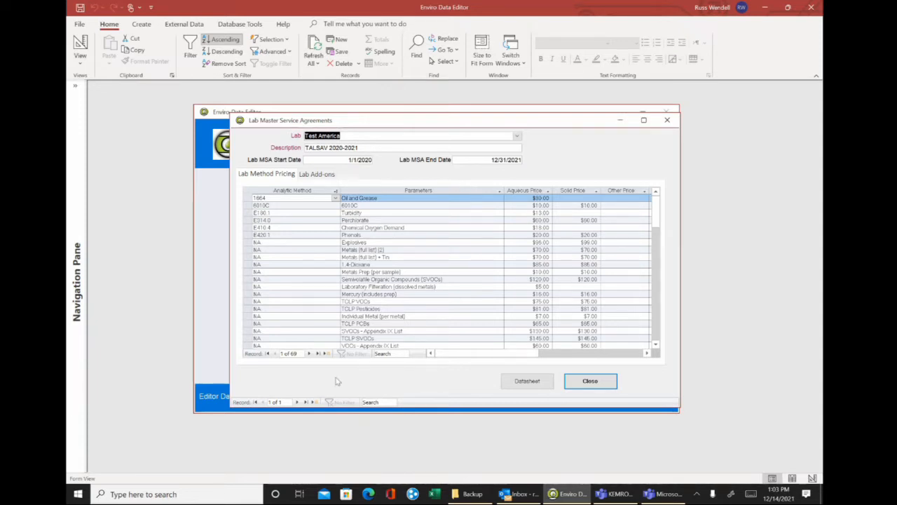
View the blank new lab agreement record, then return to the Test America agreement TALSAV 2020-2021
{"action": "left_click", "coordinate": [297, 402]}
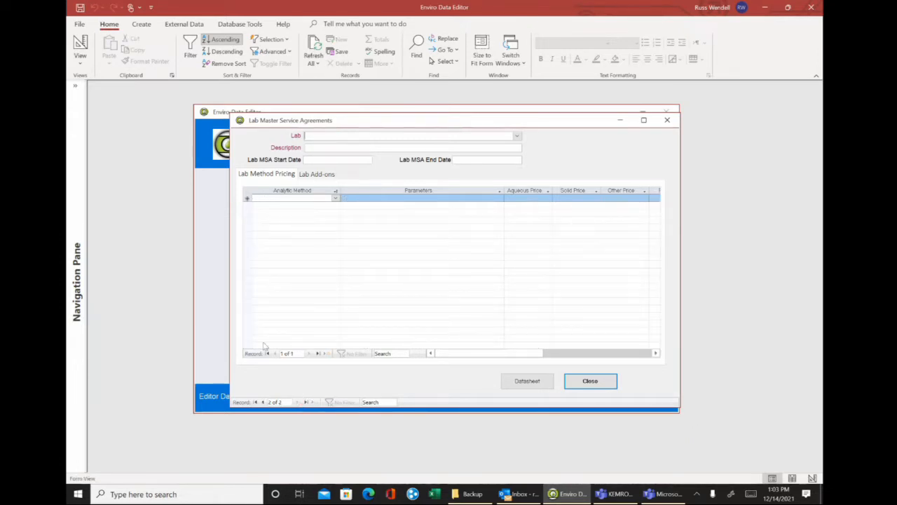
{"action": "left_click", "coordinate": [262, 402]}
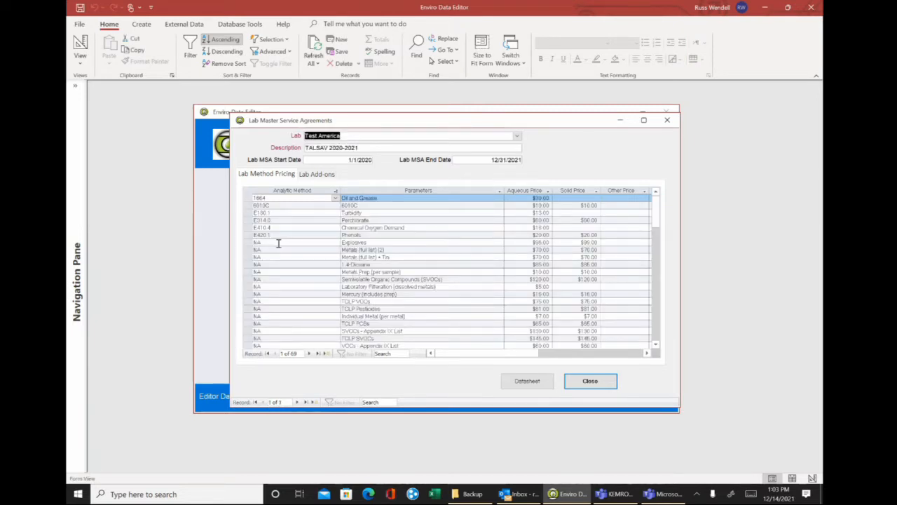
Review the Aqueous Price, Solid Price, Other Price and Parameters columns of the lab method pricing
{"action": "left_click", "coordinate": [513, 191]}
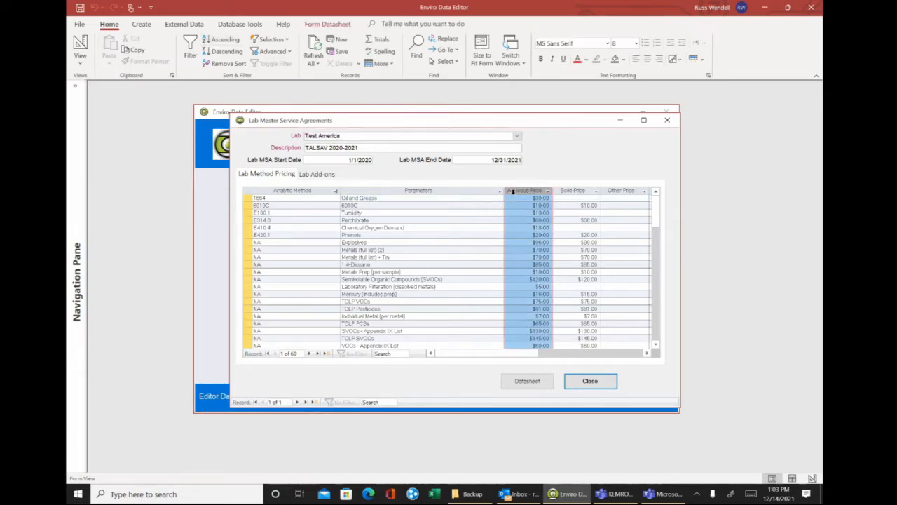
{"action": "left_click", "coordinate": [565, 191]}
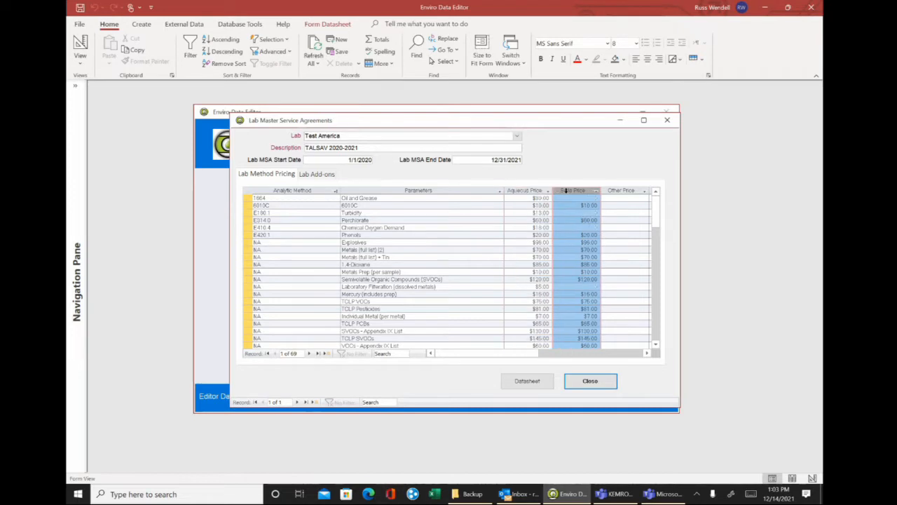
{"action": "left_click", "coordinate": [621, 190]}
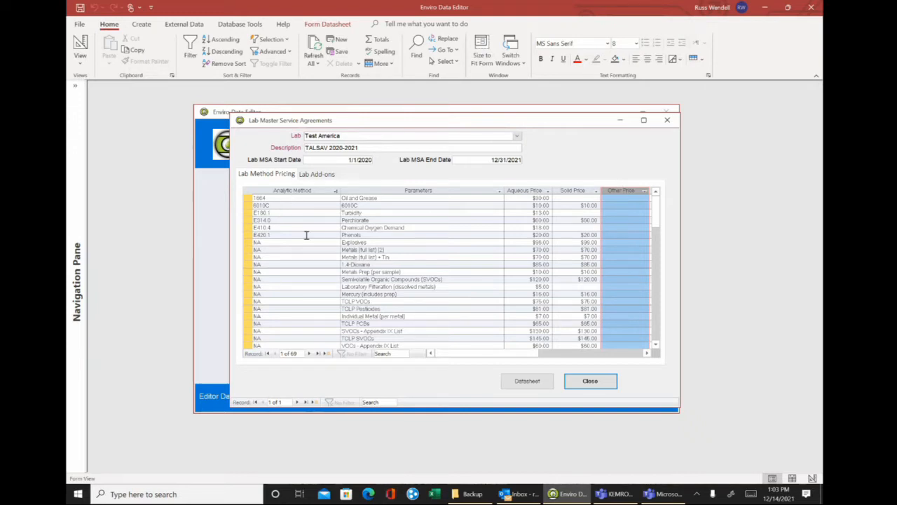
{"action": "left_click", "coordinate": [357, 190]}
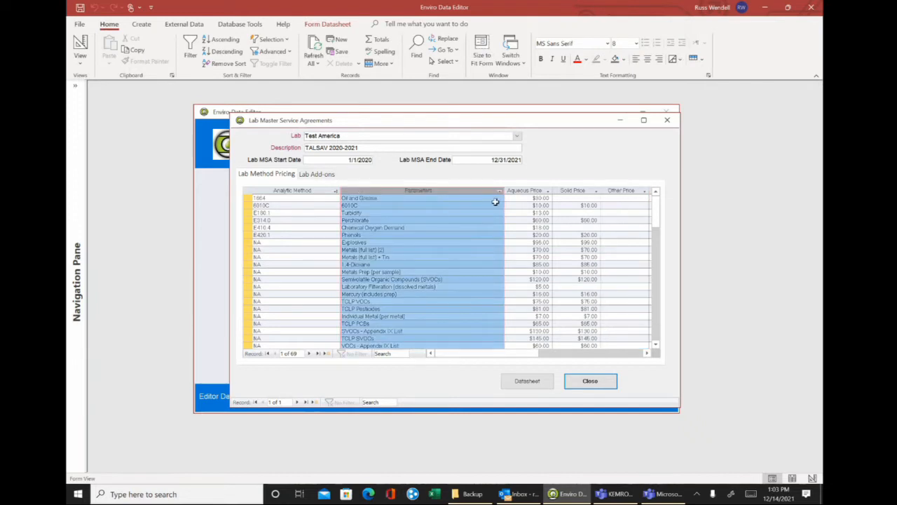
Review the analytic methods assigned to the Oil and Grease, Explosives and Phenols rows and the method choices available for Explosives
{"action": "left_click", "coordinate": [289, 199]}
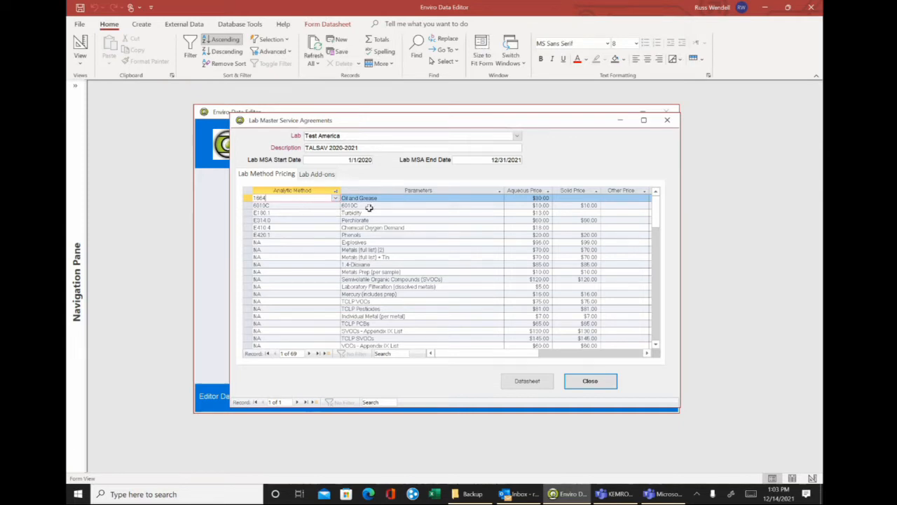
{"action": "left_click", "coordinate": [280, 243]}
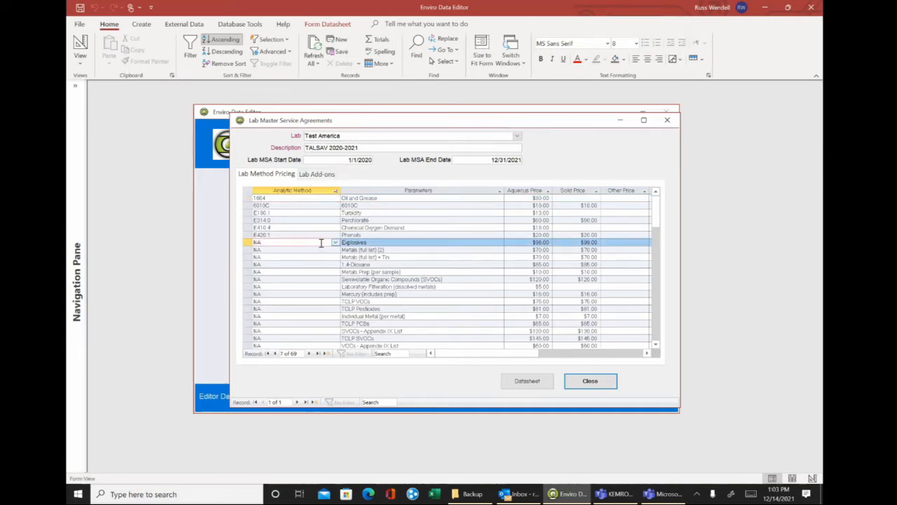
{"action": "left_click", "coordinate": [335, 242]}
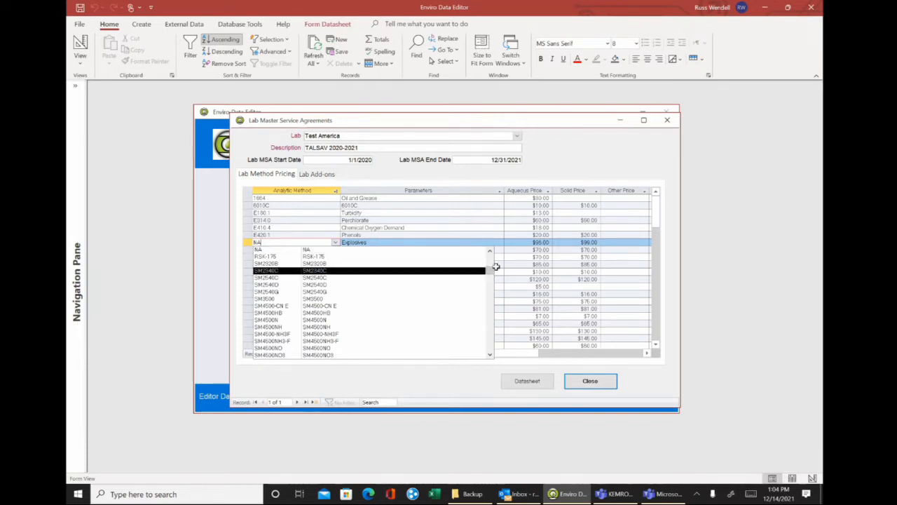
{"action": "left_click", "coordinate": [279, 235]}
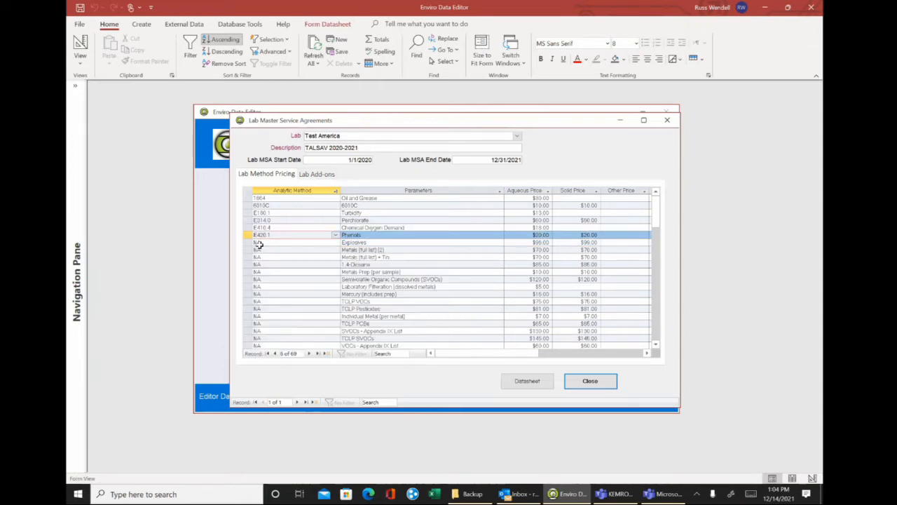
{"action": "left_click", "coordinate": [262, 242]}
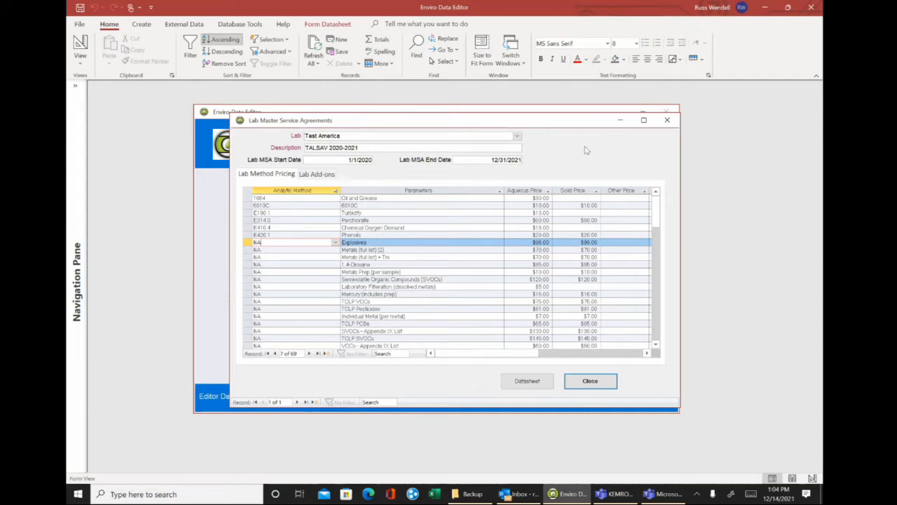
Show the agreement's lab add-ons and examine the Calculation options for the 7-day TAT Surcharge for Preliminary Results
{"action": "left_click", "coordinate": [317, 175]}
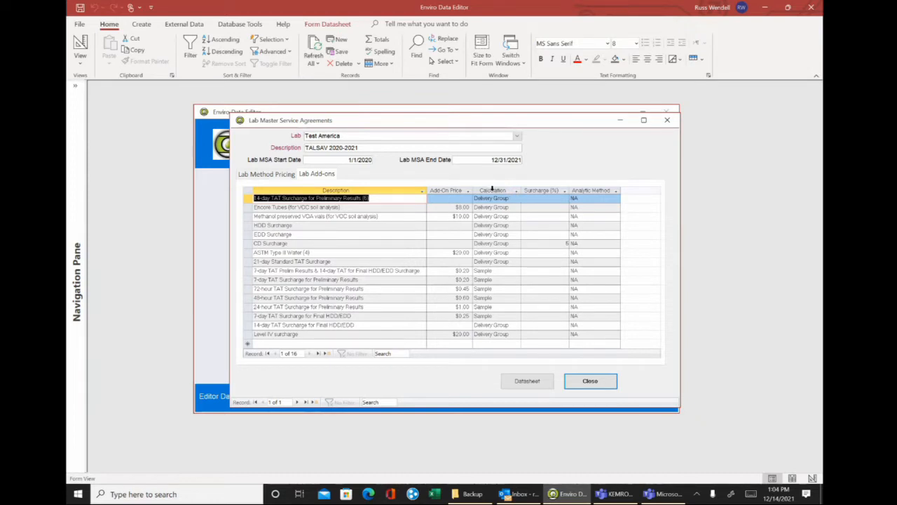
{"action": "left_click", "coordinate": [486, 187]}
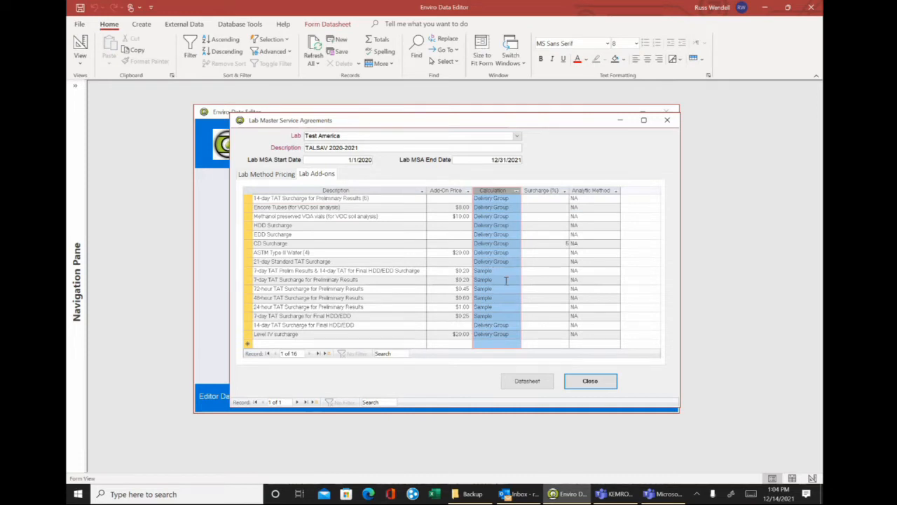
{"action": "left_click", "coordinate": [506, 279]}
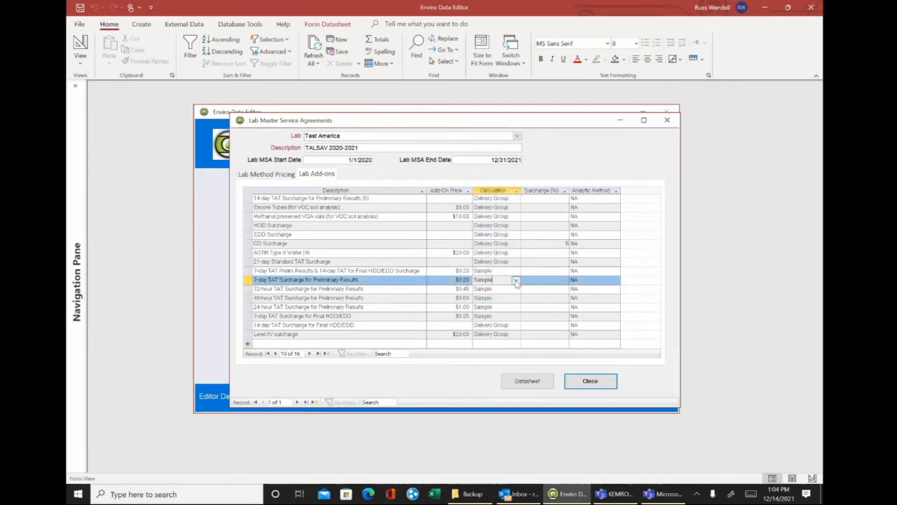
{"action": "left_click", "coordinate": [516, 280]}
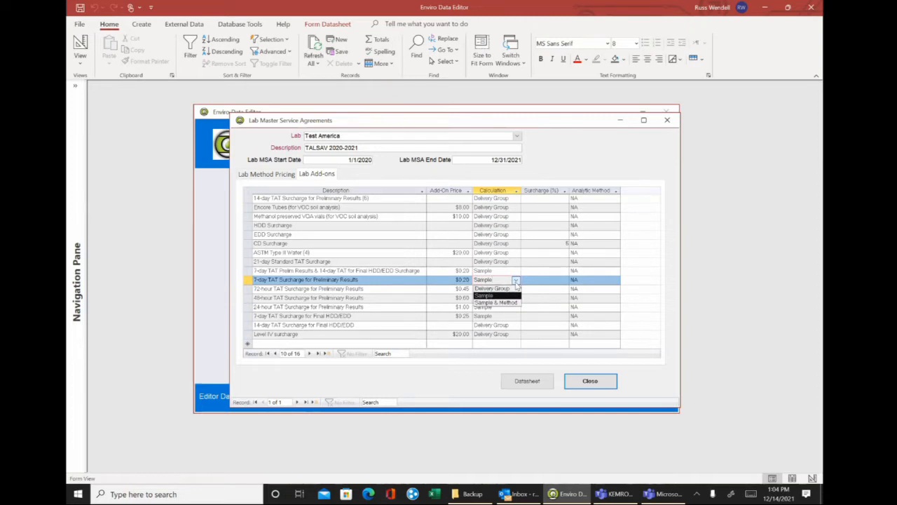
{"action": "left_click", "coordinate": [516, 281]}
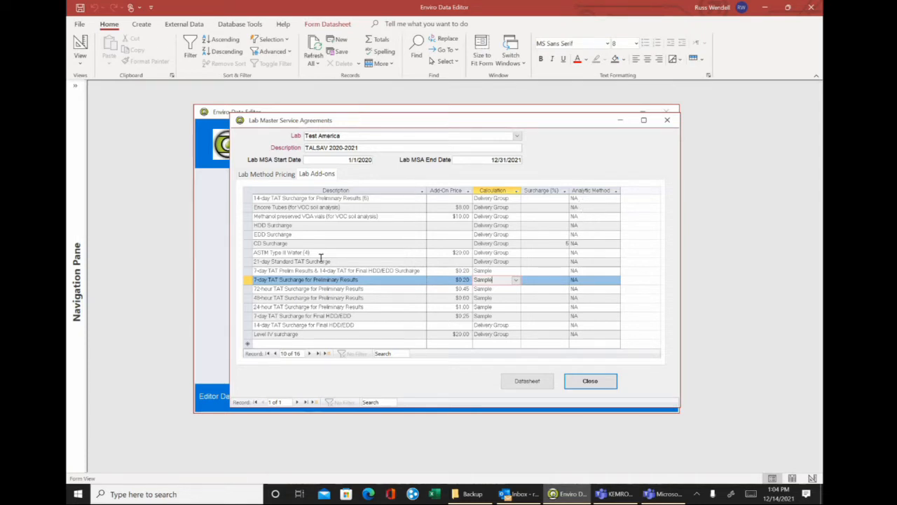
Examine the Analytic Method column and the method choices for the 14-day TAT Surcharge for Preliminary Results (6)
{"action": "left_click", "coordinate": [577, 188]}
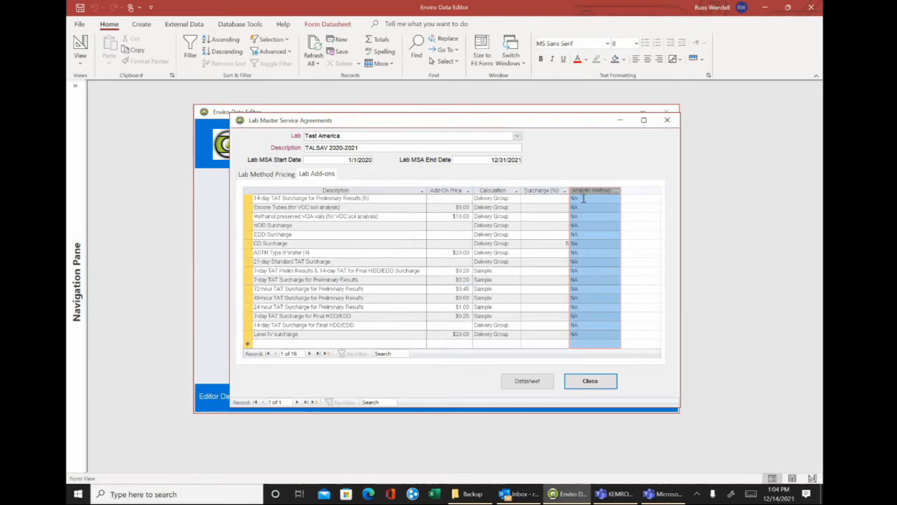
{"action": "left_click", "coordinate": [583, 199]}
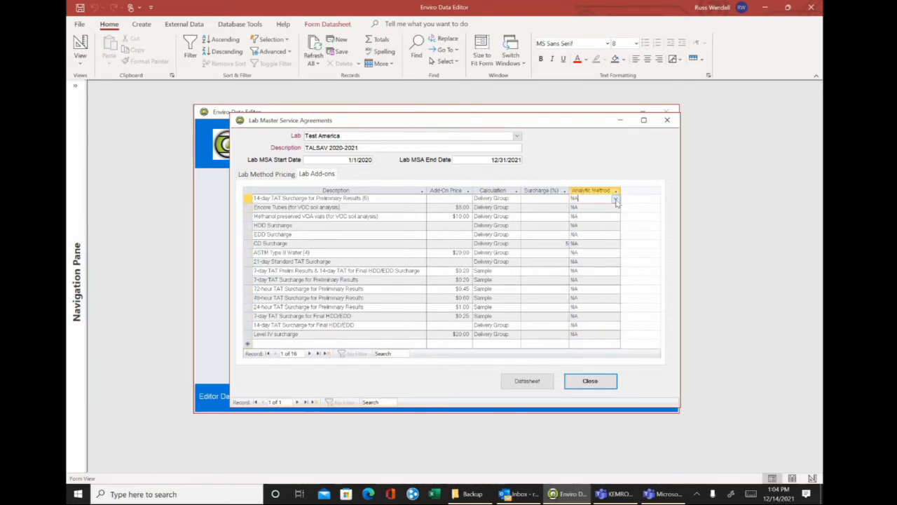
{"action": "left_click", "coordinate": [615, 200]}
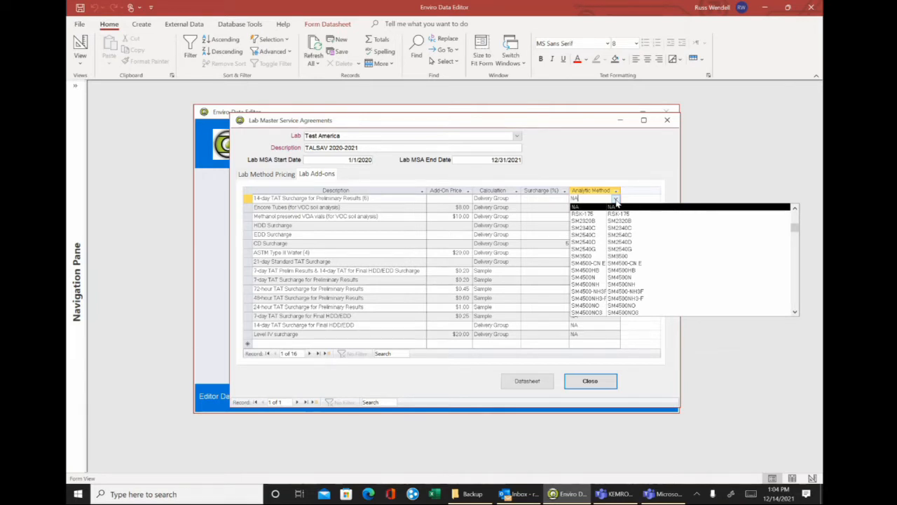
{"action": "left_click", "coordinate": [616, 200]}
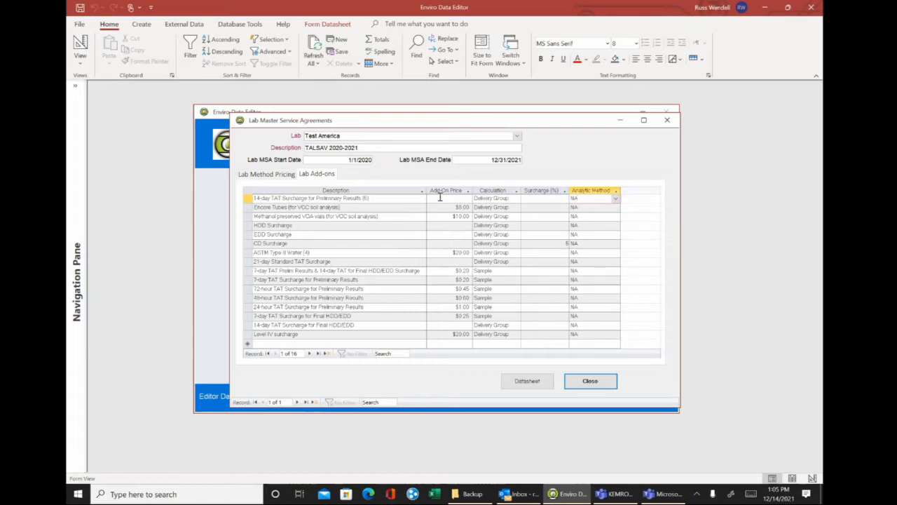
Check the add-on prices of the 14-day TAT and HDD surcharges, and close the lab master service agreements
{"action": "left_click", "coordinate": [440, 197]}
{"action": "left_click", "coordinate": [453, 225]}
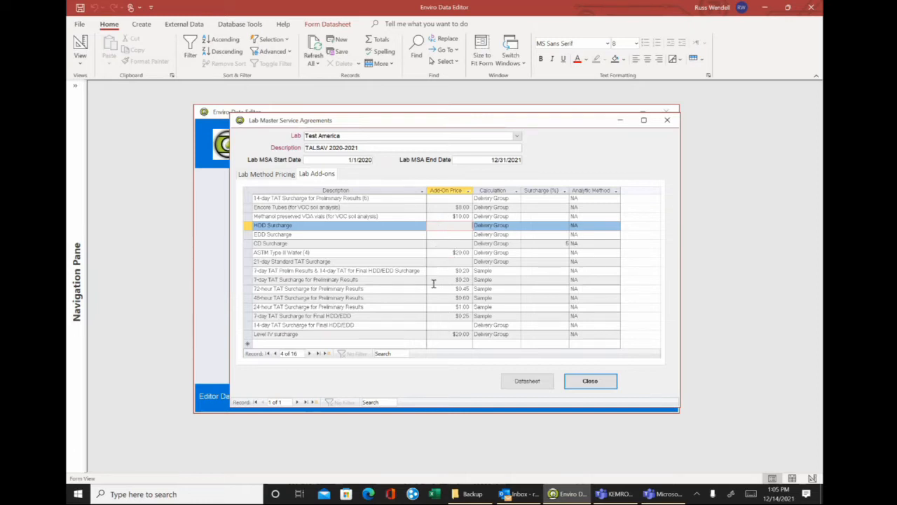
{"action": "left_click", "coordinate": [590, 381]}
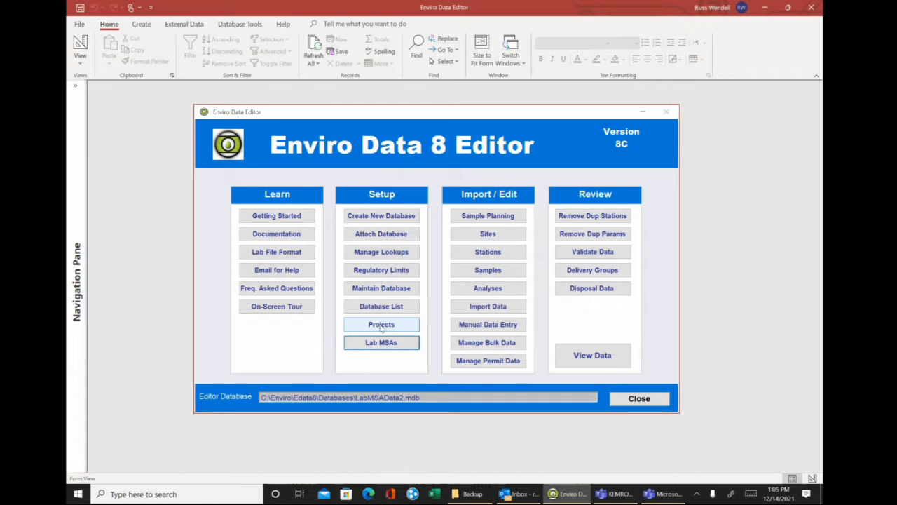
Open the Invoice Test project for editing and view the lab MSA choices available to it
{"action": "left_click", "coordinate": [381, 325]}
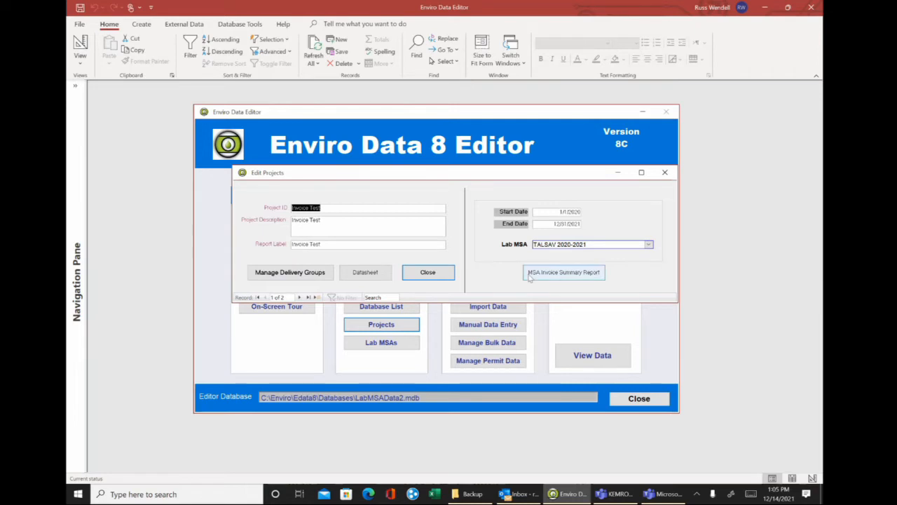
{"action": "left_click", "coordinate": [648, 244]}
{"action": "left_click", "coordinate": [649, 245]}
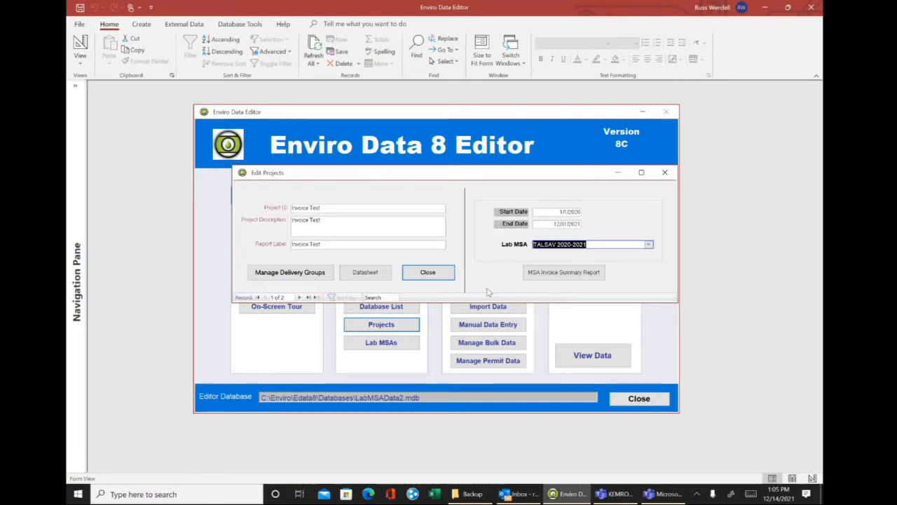
View the project's MSA Invoice Summary Report at full size, then close the report and the project form
{"action": "left_click", "coordinate": [555, 277]}
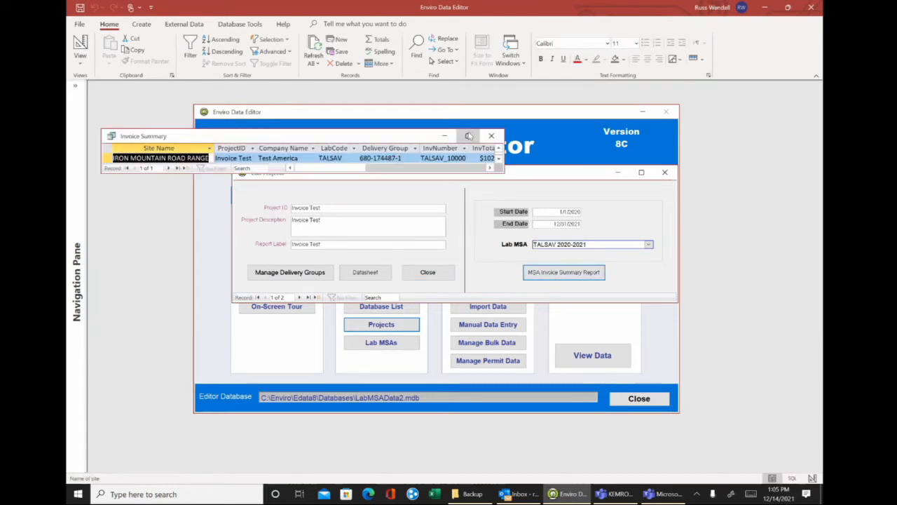
{"action": "left_click", "coordinate": [468, 135]}
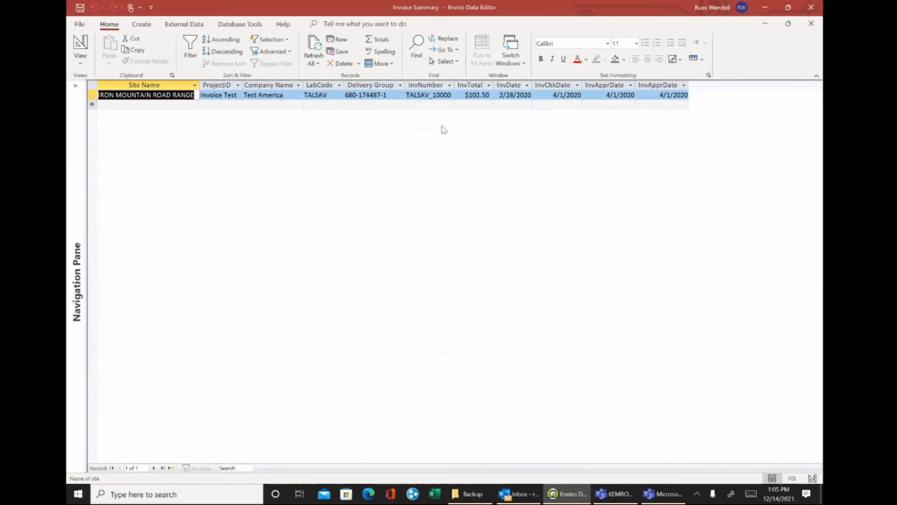
{"action": "left_click", "coordinate": [811, 24]}
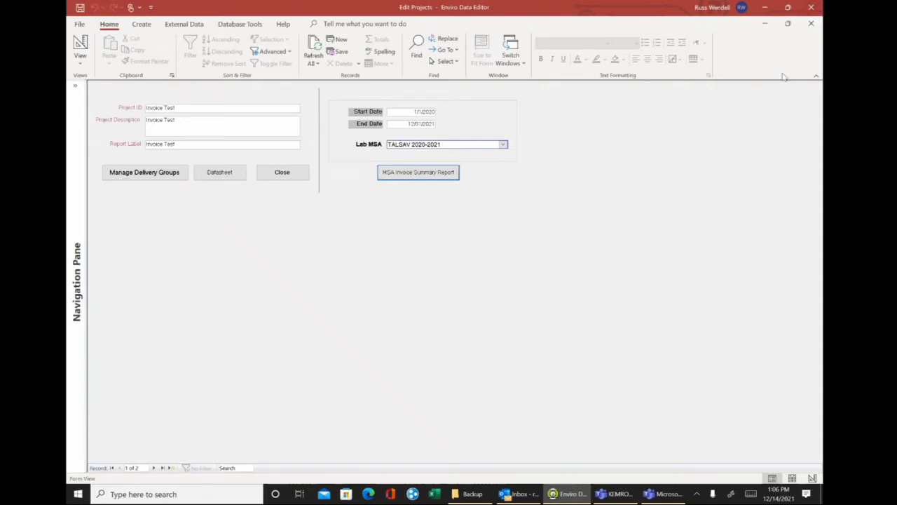
{"action": "left_click", "coordinate": [812, 24]}
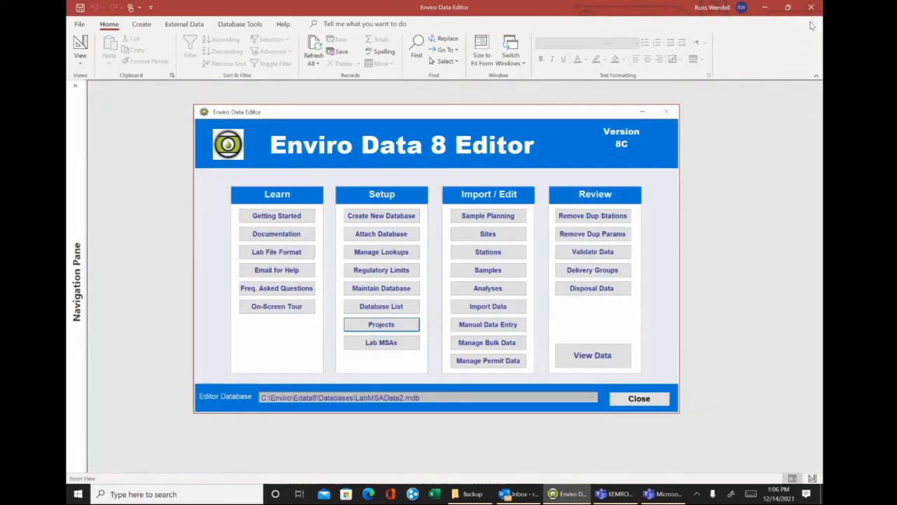
{"action": "left_click", "coordinate": [365, 329]}
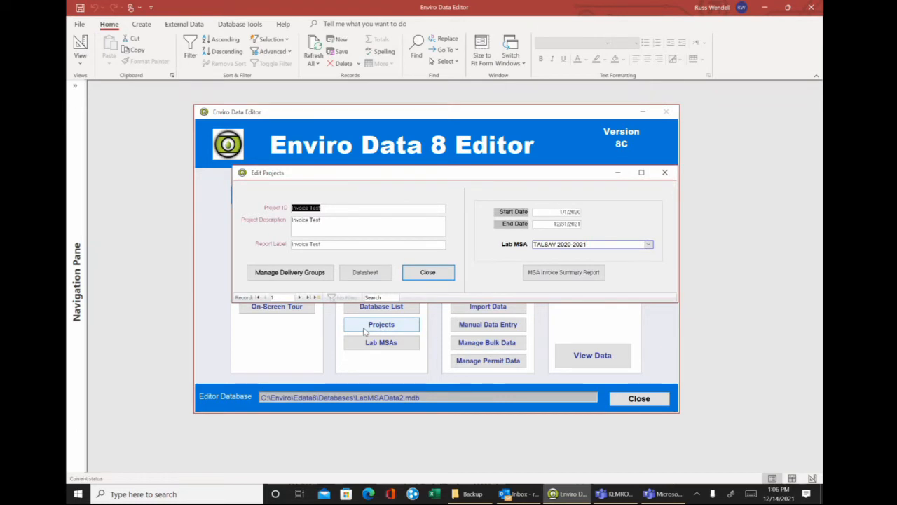
{"action": "left_click", "coordinate": [293, 271]}
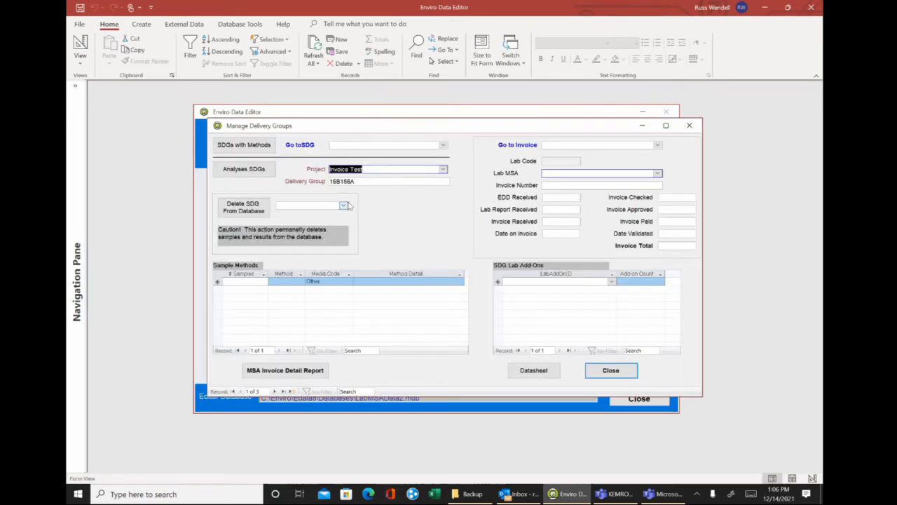
{"action": "left_click", "coordinate": [443, 144]}
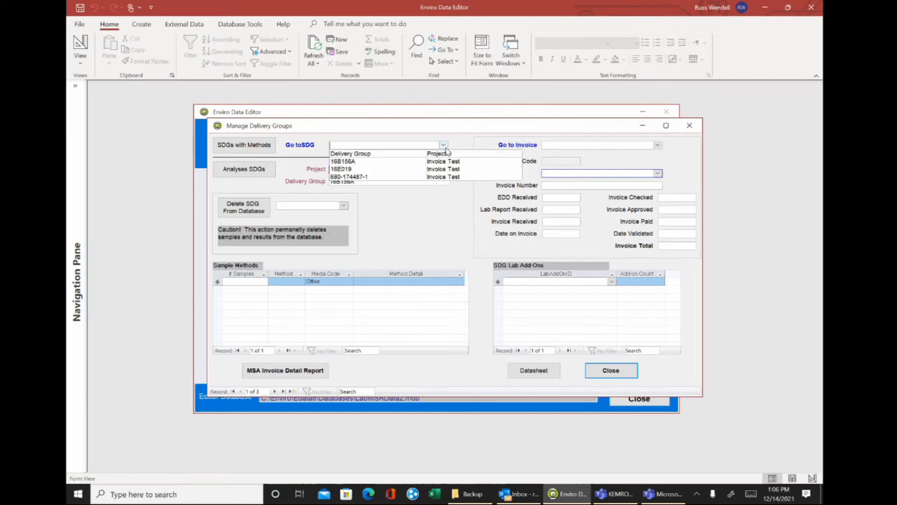
{"action": "left_click", "coordinate": [395, 177]}
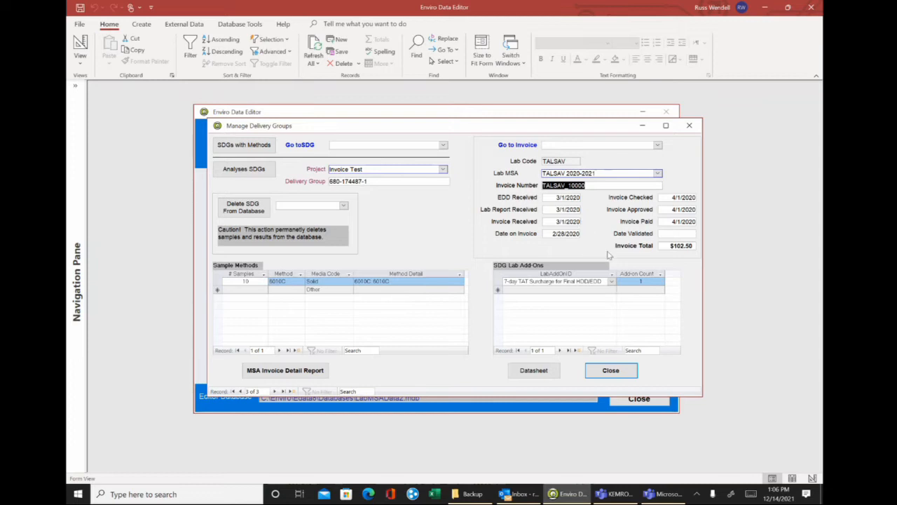
Examine the delivery group's invoice total and the 6010C sample method row with its method detail
{"action": "left_click_drag", "start_coordinate": [663, 246], "coordinate": [694, 246]}
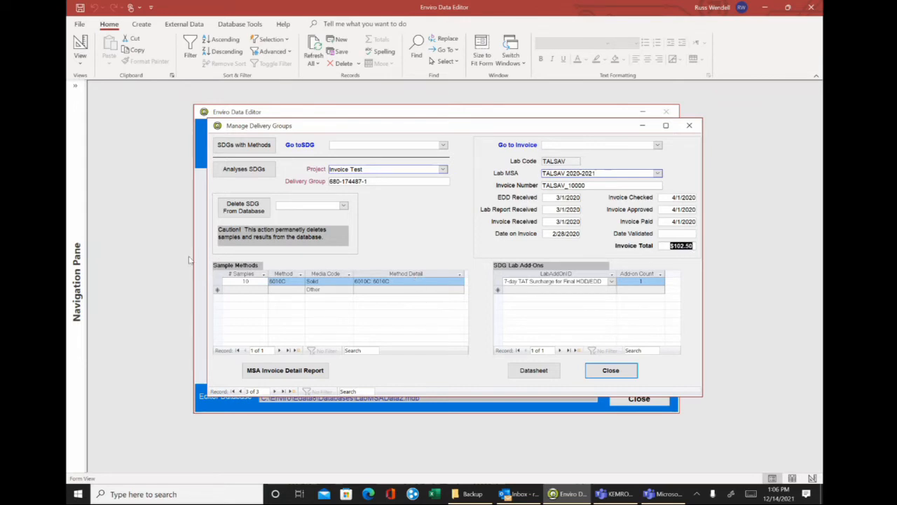
{"action": "left_click", "coordinate": [215, 281]}
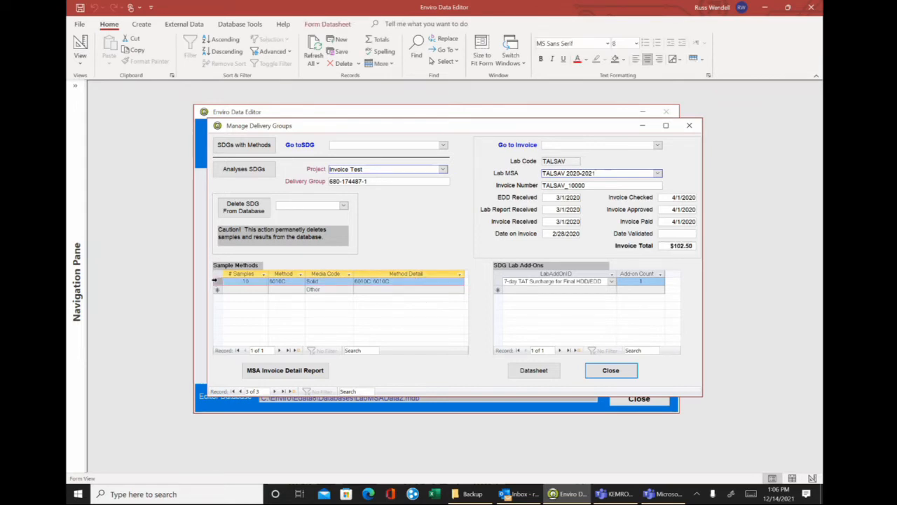
{"action": "left_click", "coordinate": [403, 283]}
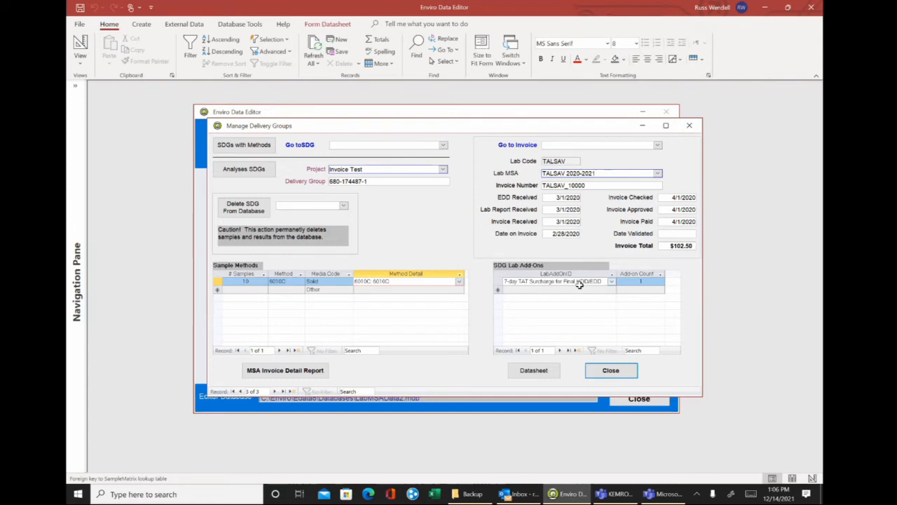
Export the delivery group's MSA Invoice Detail Report as MSA-0 to the C:\Enviro\Edata8\Exports folder
{"action": "left_click", "coordinate": [286, 370]}
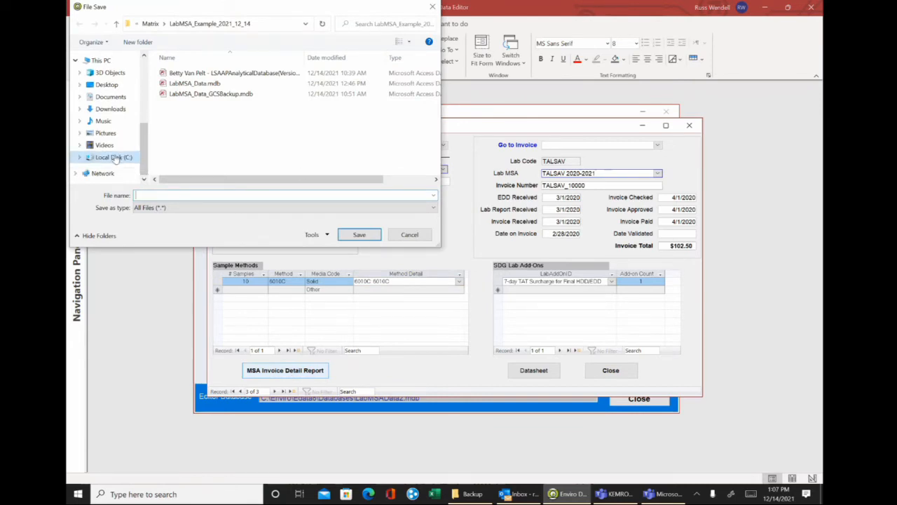
{"action": "left_click", "coordinate": [112, 173]}
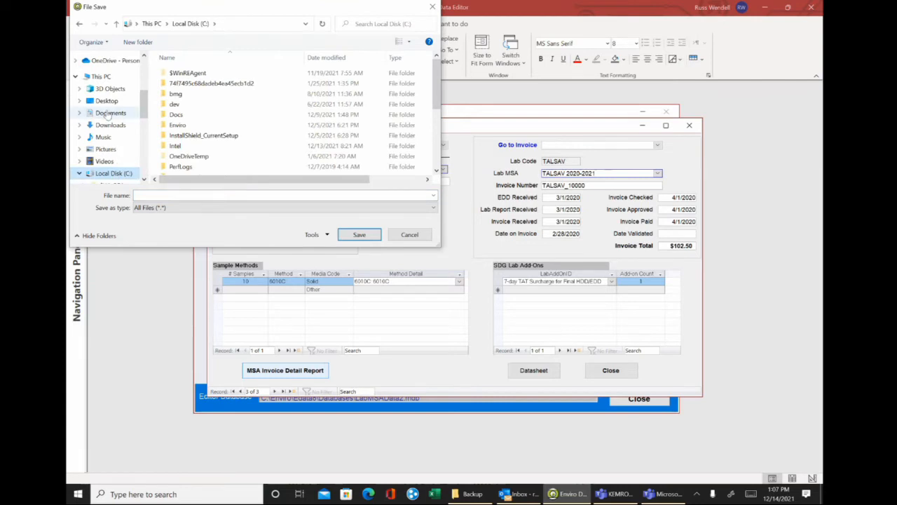
{"action": "left_click", "coordinate": [176, 128]}
{"action": "double_click", "coordinate": [176, 128]}
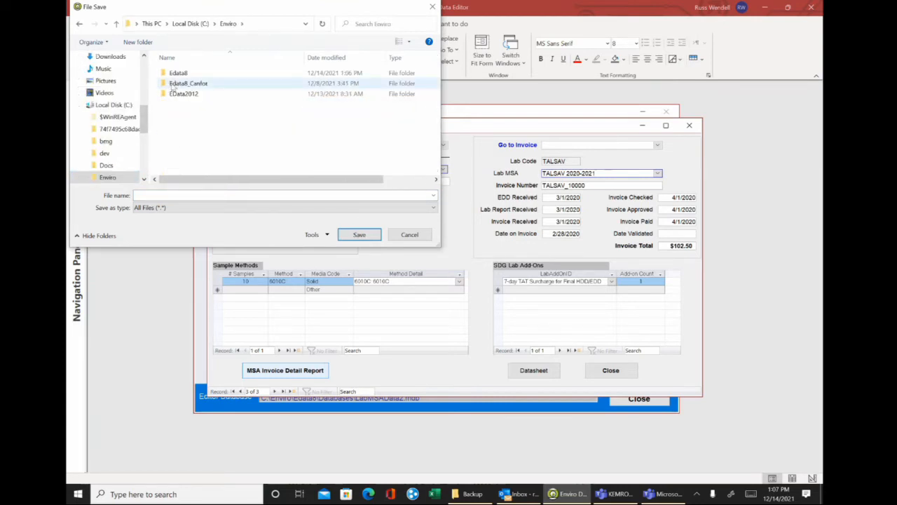
{"action": "double_click", "coordinate": [170, 76]}
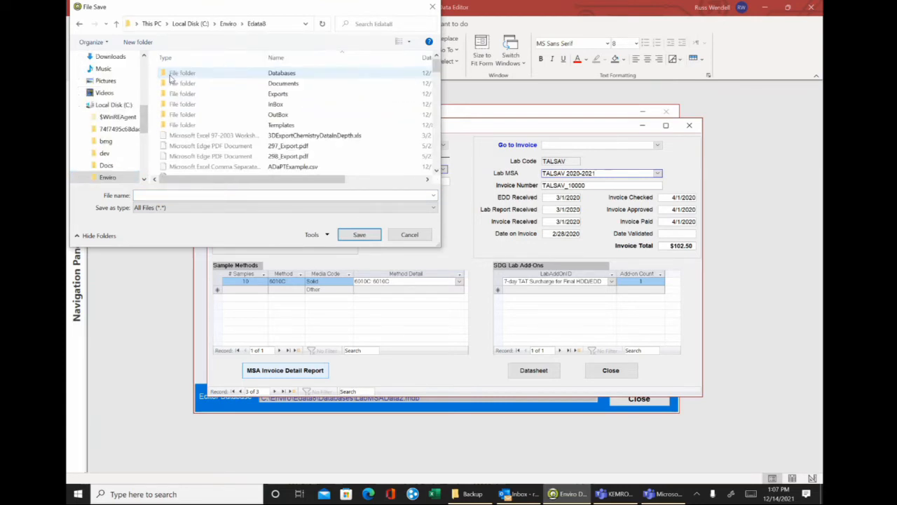
{"action": "left_click", "coordinate": [248, 97]}
{"action": "double_click", "coordinate": [248, 97]}
{"action": "left_click", "coordinate": [230, 194]}
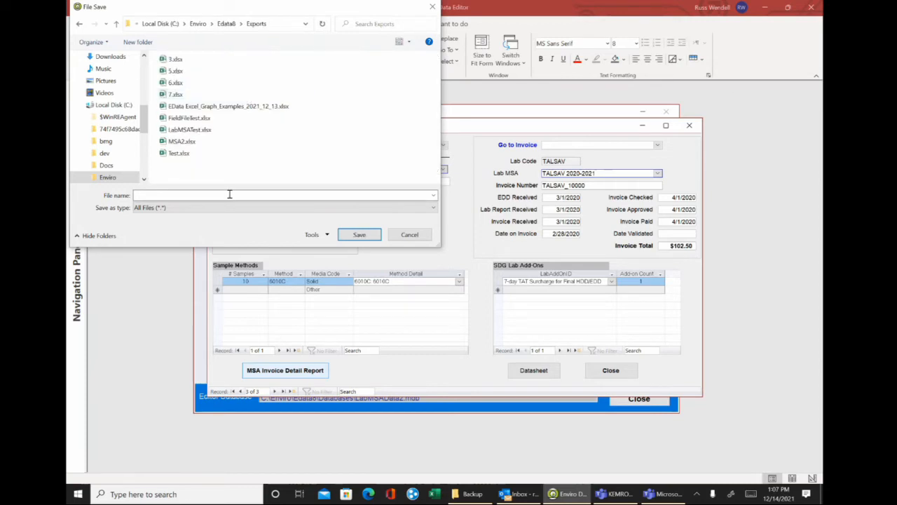
{"action": "type", "text": "M"}
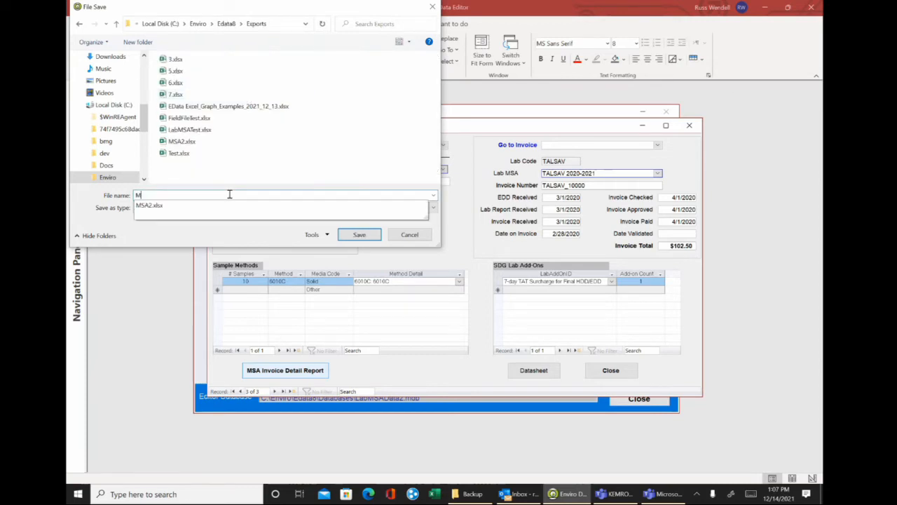
{"action": "type", "text": "SA-0"}
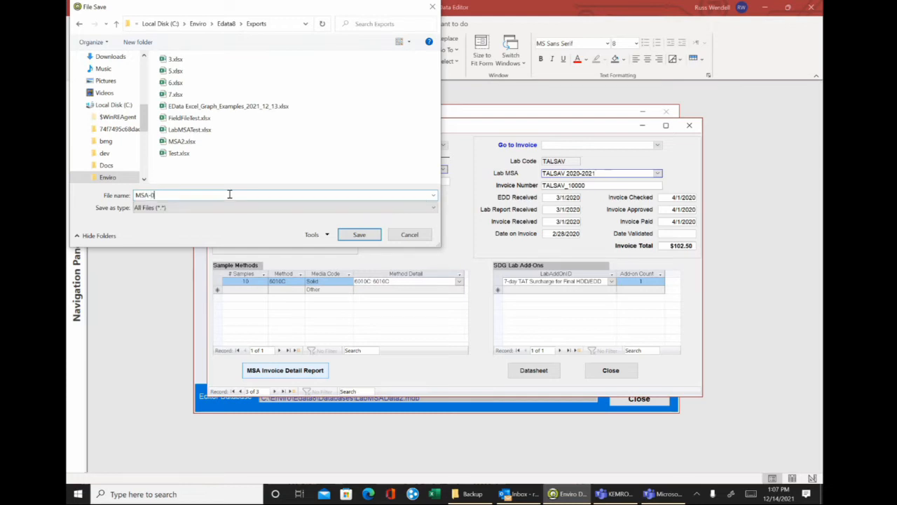
{"action": "left_click", "coordinate": [358, 237]}
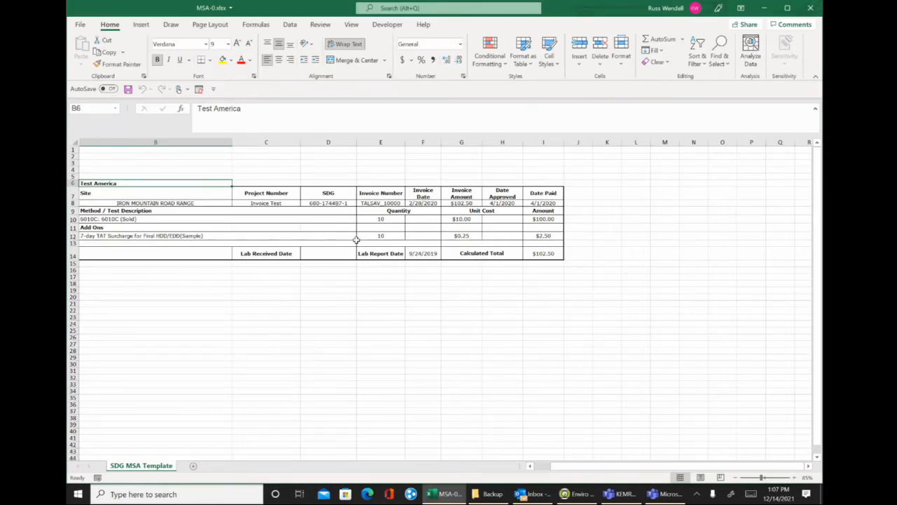
Examine the exported invoice report's method and add-on rows, the method amount and the calculated total
{"action": "left_click_drag", "start_coordinate": [280, 244], "coordinate": [224, 298]}
{"action": "left_click", "coordinate": [224, 297]}
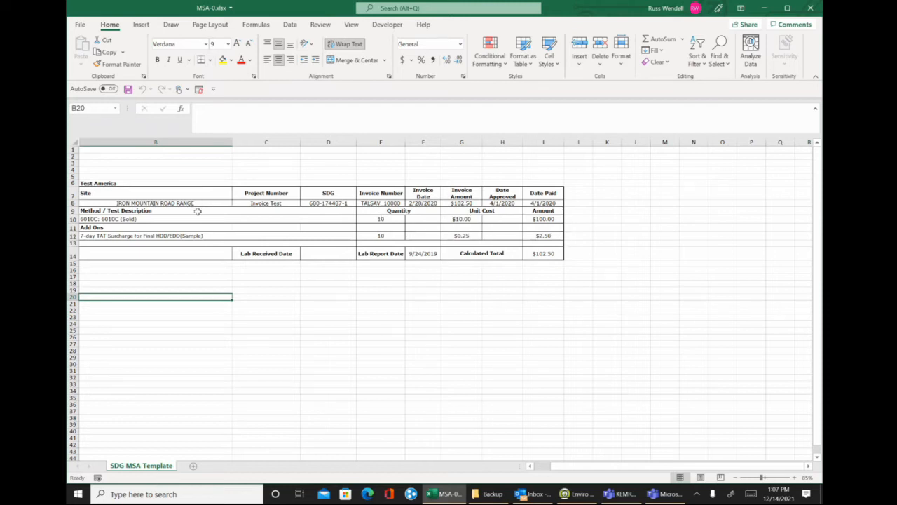
{"action": "left_click", "coordinate": [572, 219]}
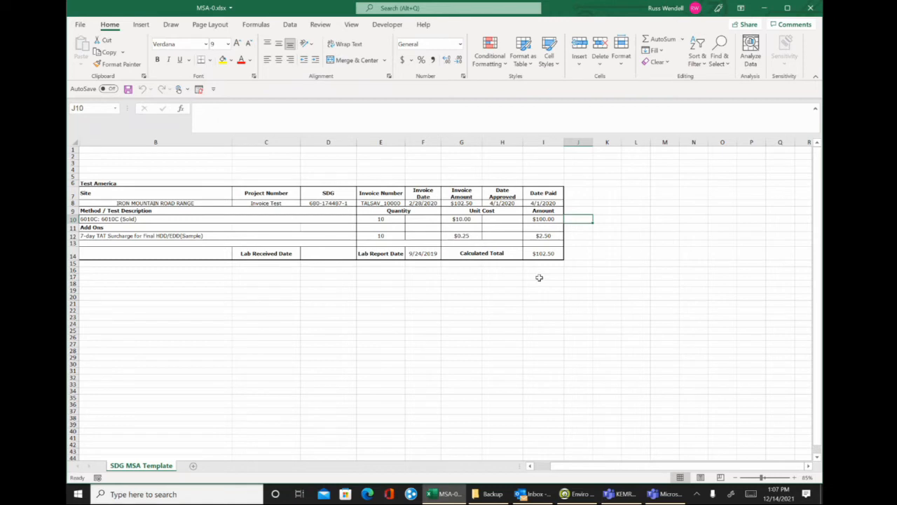
{"action": "left_click", "coordinate": [537, 254]}
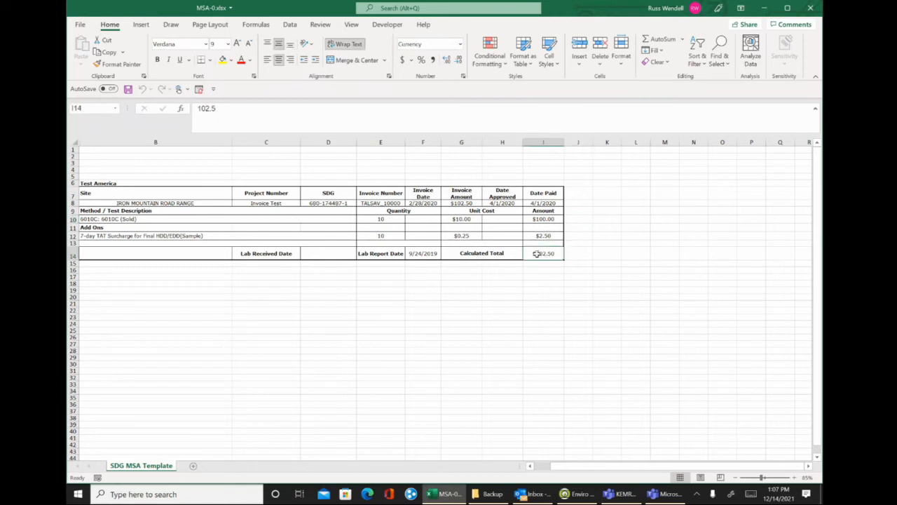
Switch back to Enviro Data Editor, dismiss the export notice and select the delivery group's invoice total
{"action": "left_click", "coordinate": [660, 495]}
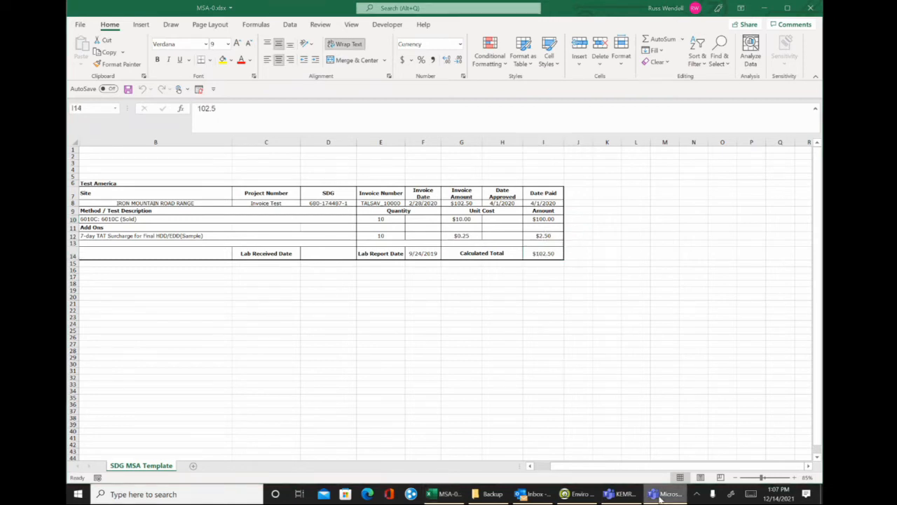
{"action": "left_click", "coordinate": [578, 494]}
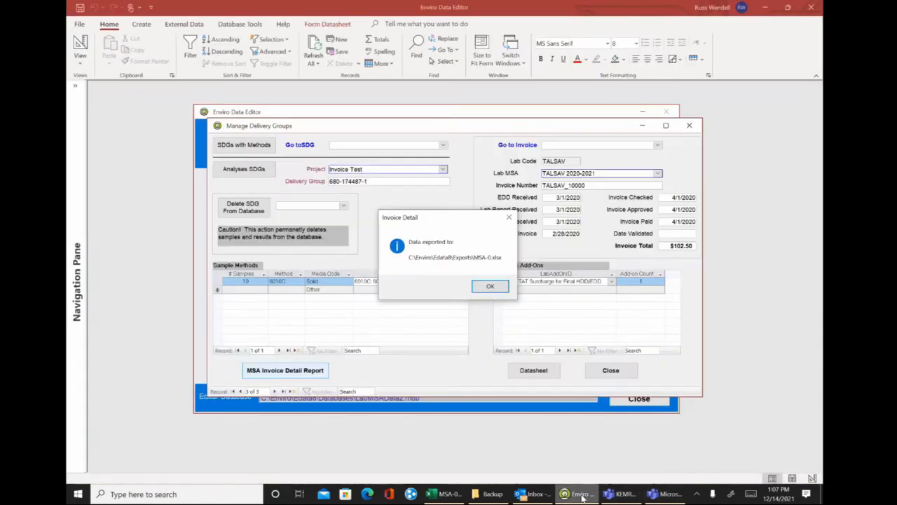
{"action": "left_click", "coordinate": [490, 286]}
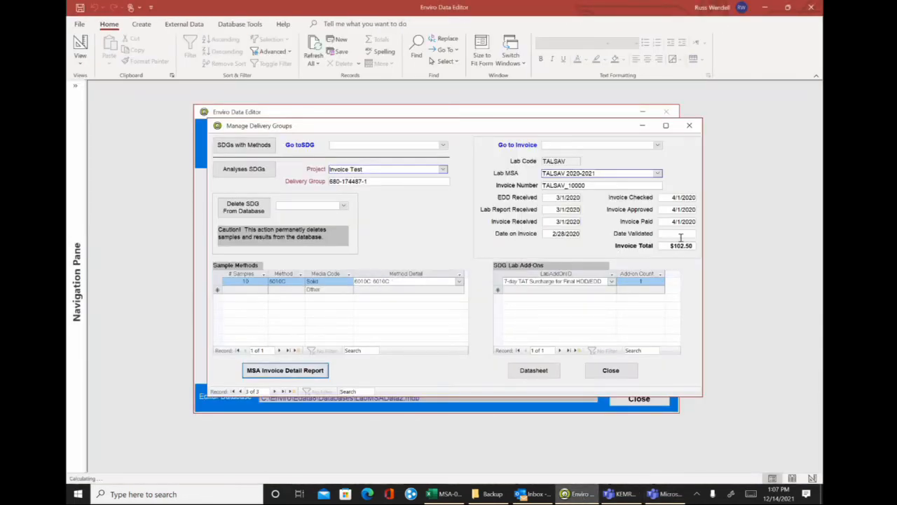
{"action": "left_click_drag", "start_coordinate": [662, 246], "coordinate": [716, 249]}
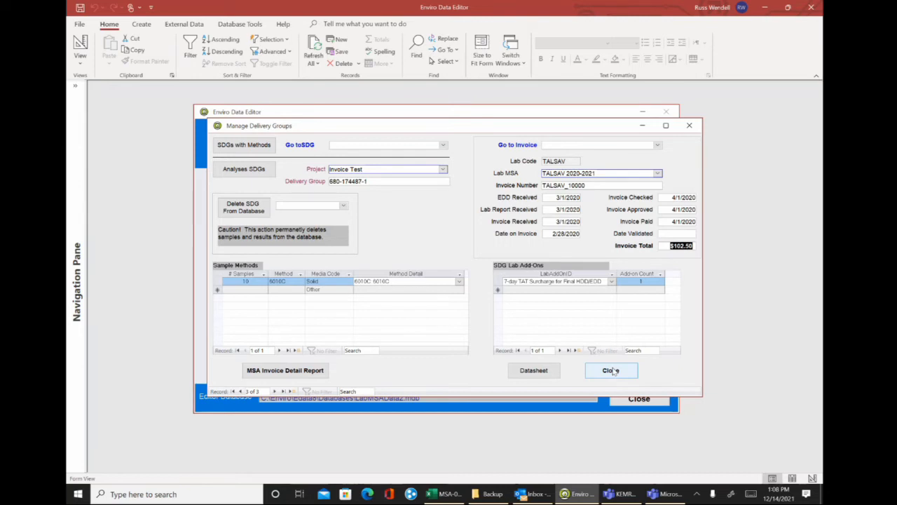
View the list of analyses SDGs and the list of SDGs with methods, then close delivery group management
{"action": "left_click", "coordinate": [237, 170]}
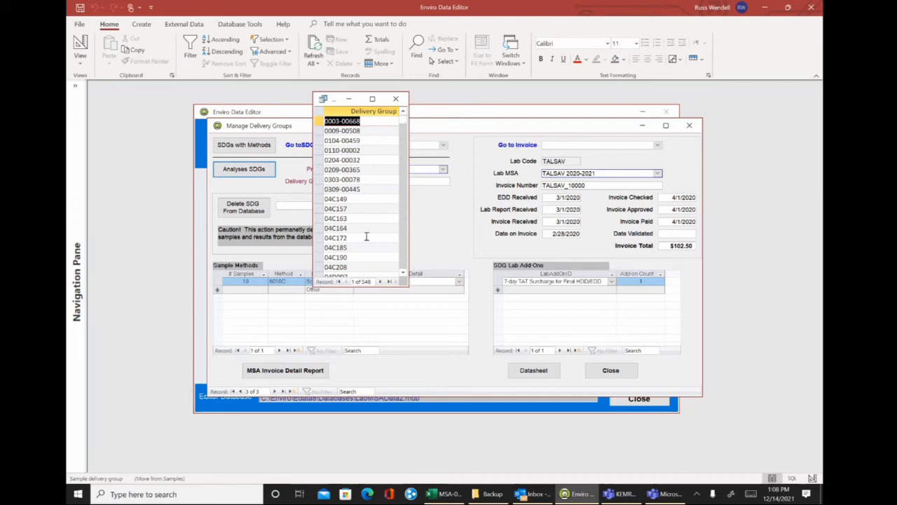
{"action": "left_click", "coordinate": [395, 99]}
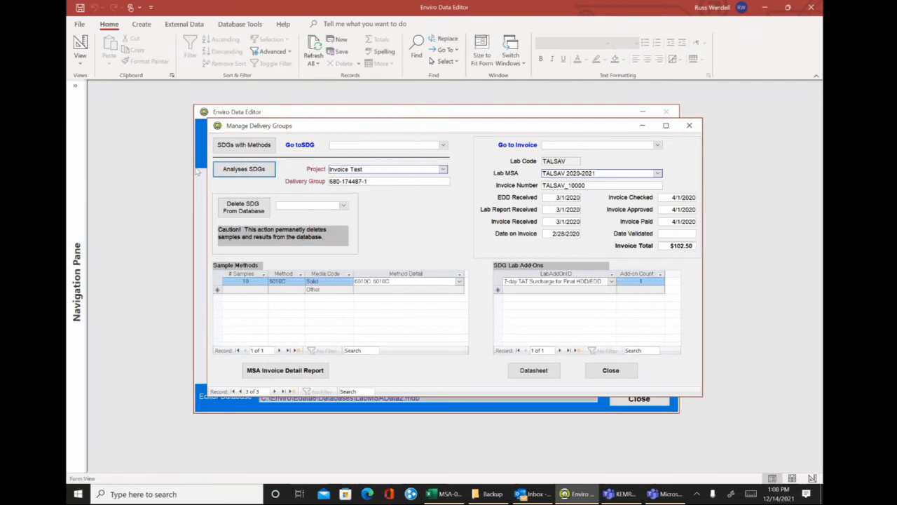
{"action": "left_click", "coordinate": [241, 145]}
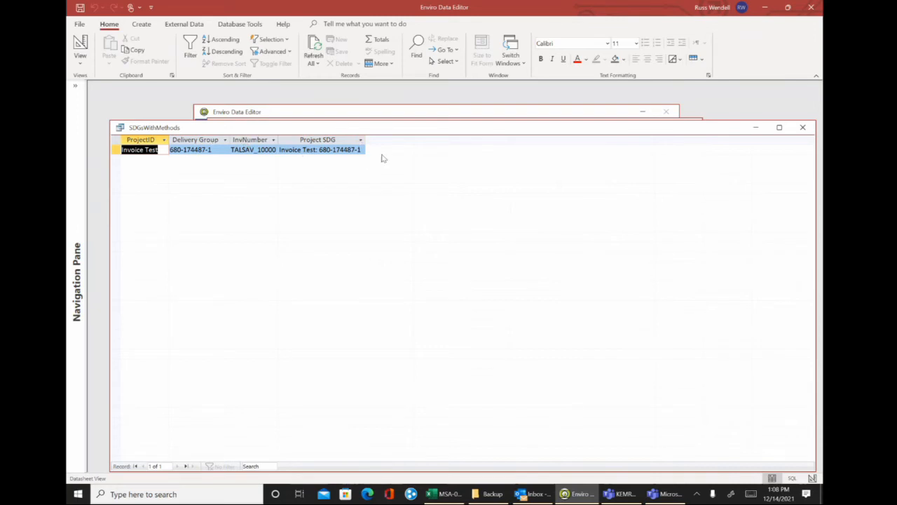
{"action": "left_click", "coordinate": [804, 128]}
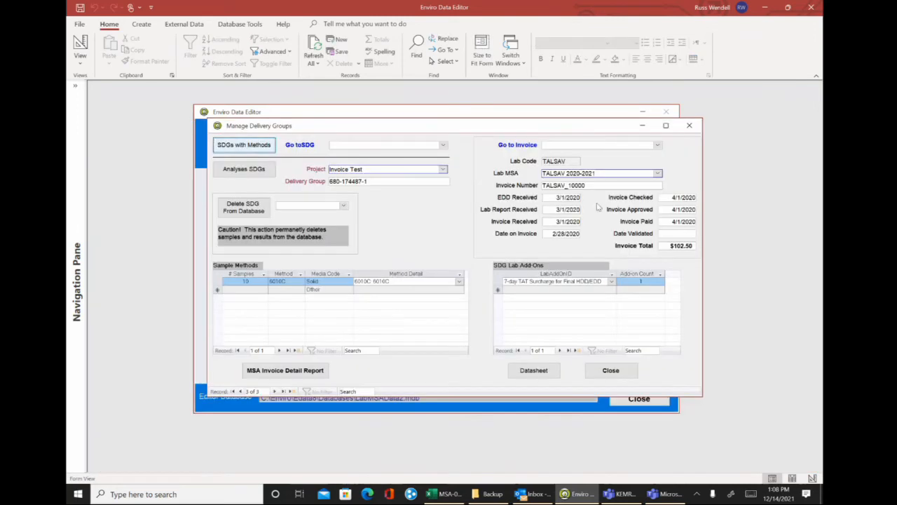
{"action": "left_click", "coordinate": [611, 373]}
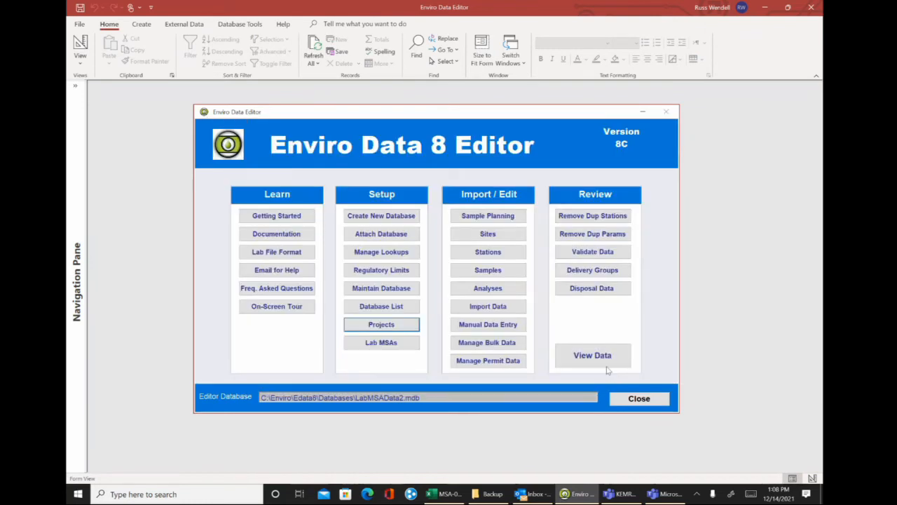
{"action": "left_click", "coordinate": [473, 306]}
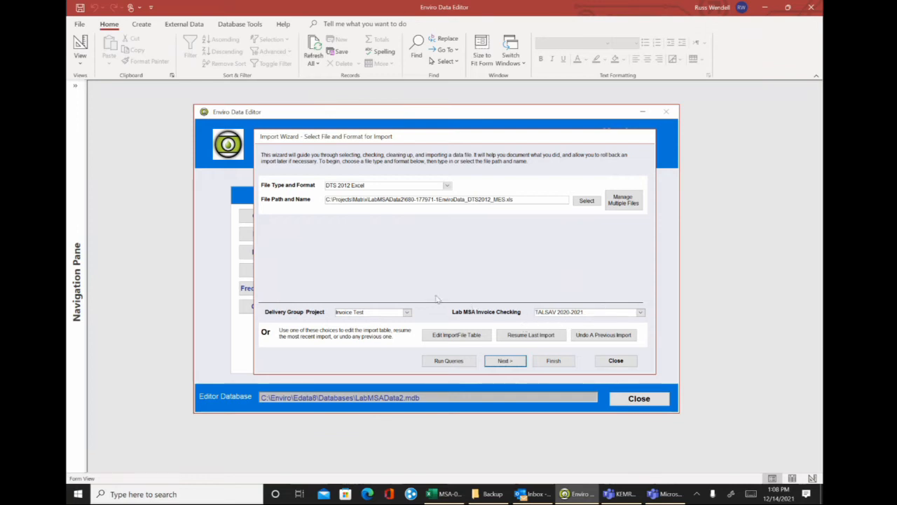
{"action": "left_click", "coordinate": [586, 201]}
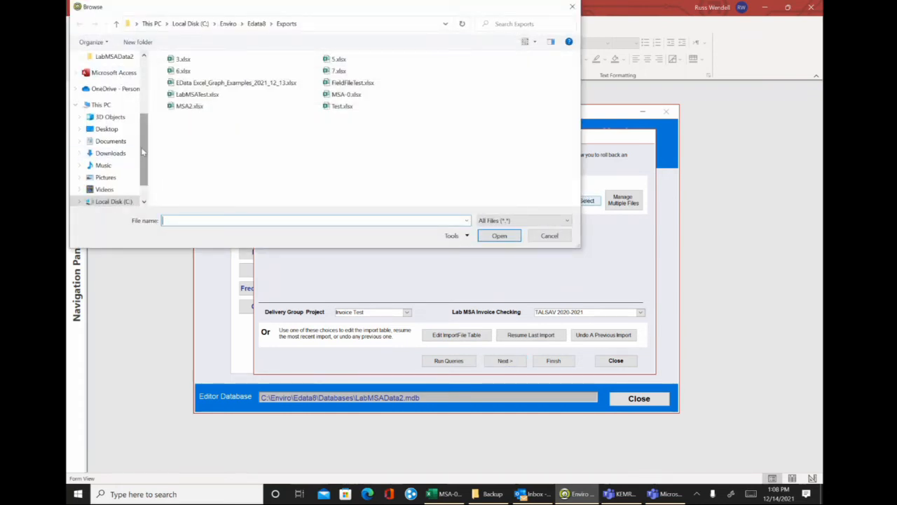
{"action": "scroll", "coordinate": [141, 147], "scroll_direction": "down", "scroll_amount": 1}
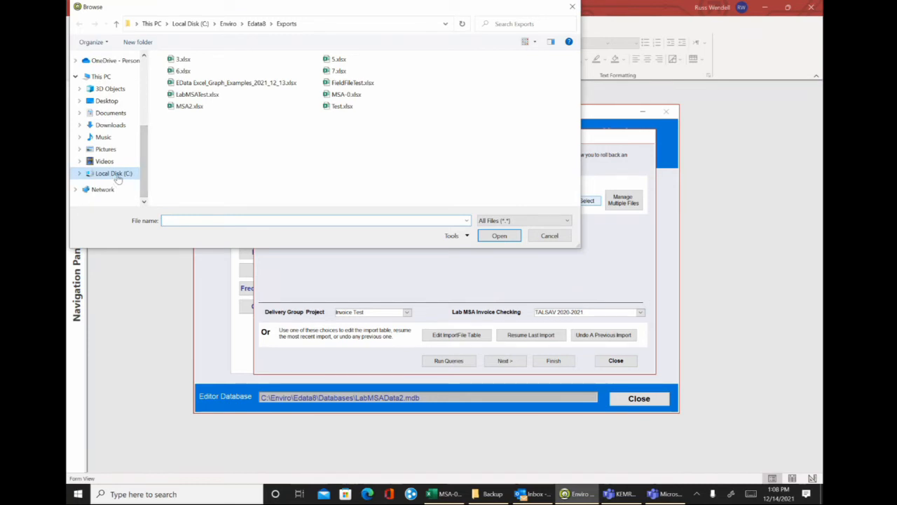
{"action": "left_click", "coordinate": [116, 175]}
{"action": "double_click", "coordinate": [182, 130]}
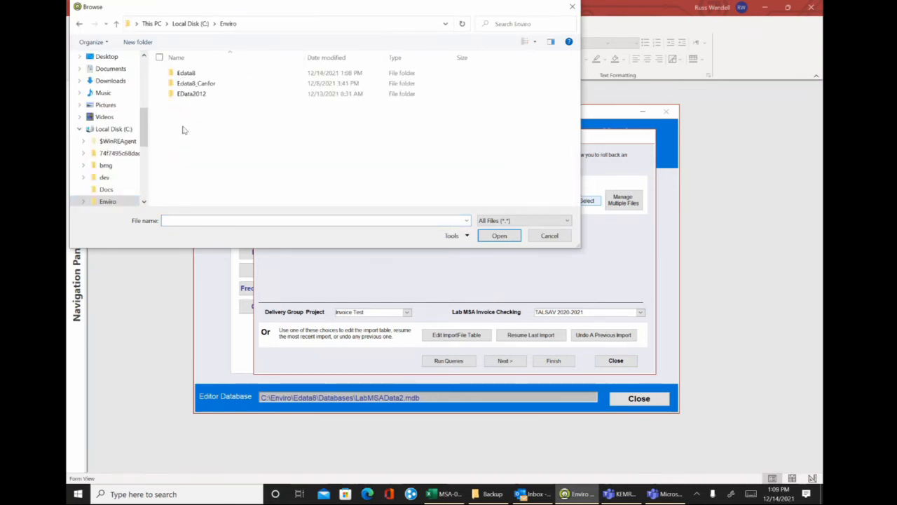
{"action": "double_click", "coordinate": [185, 73]}
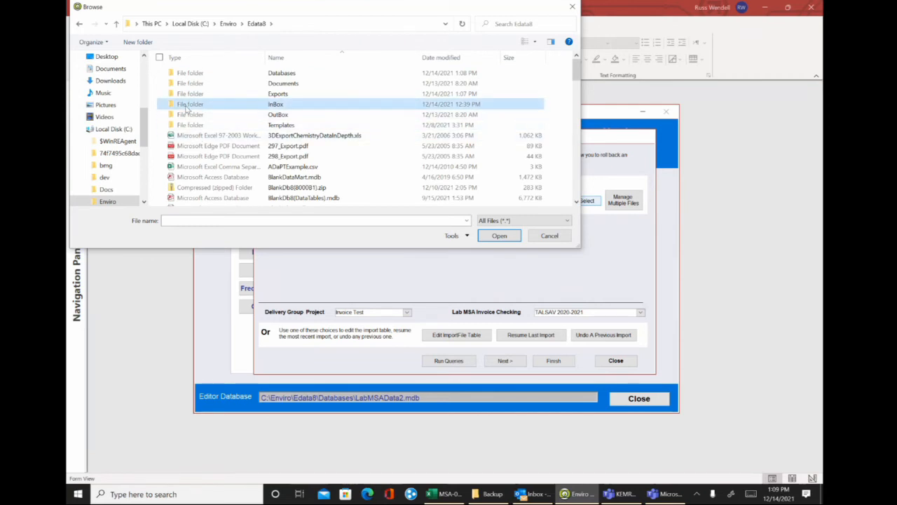
{"action": "double_click", "coordinate": [186, 105]}
{"action": "left_click", "coordinate": [216, 73]}
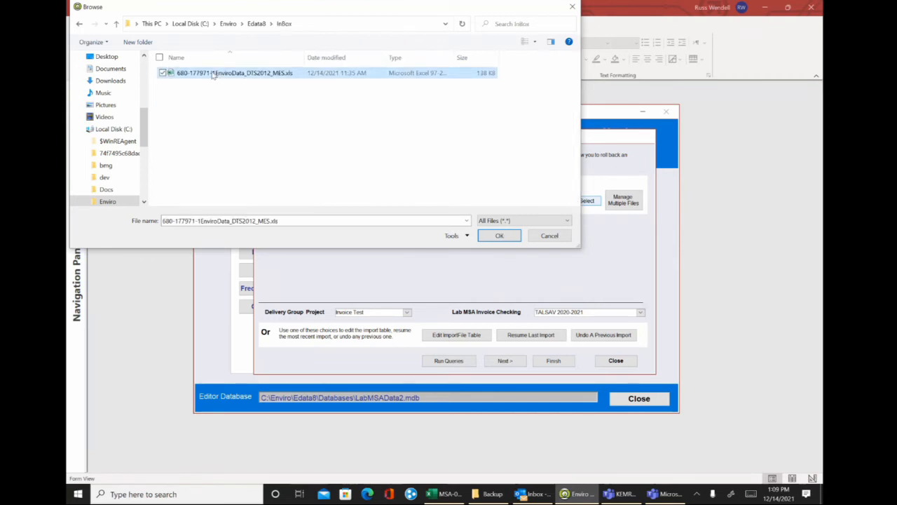
{"action": "left_click", "coordinate": [483, 235]}
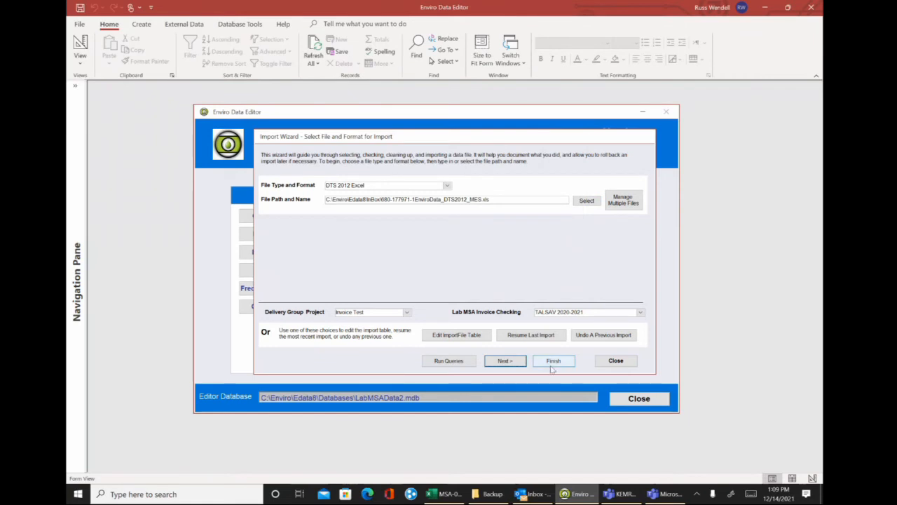
Run the import through to completion, then accept the import results and the activity log entry
{"action": "left_click", "coordinate": [552, 363]}
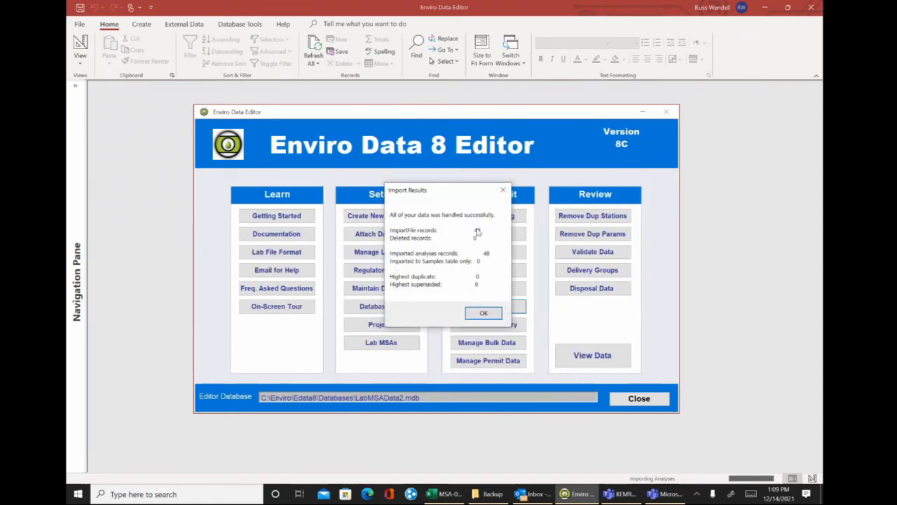
{"action": "left_click", "coordinate": [483, 313]}
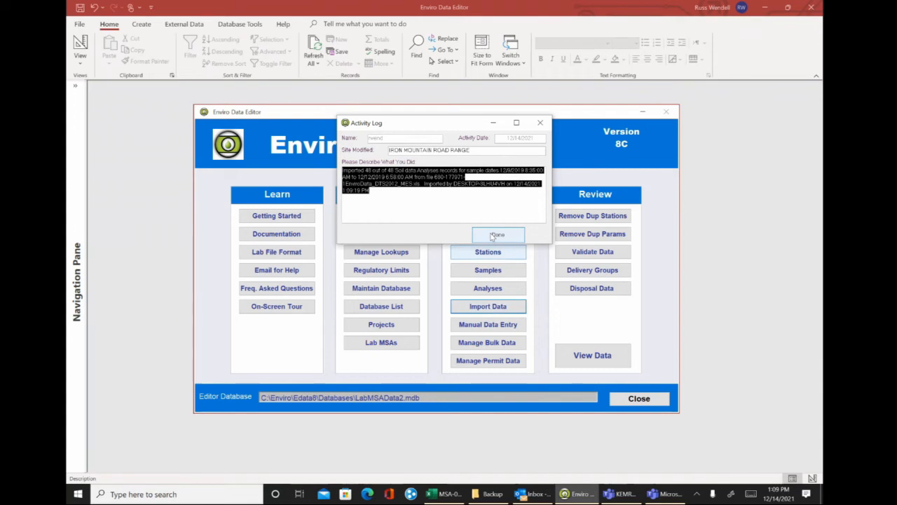
{"action": "left_click", "coordinate": [494, 235]}
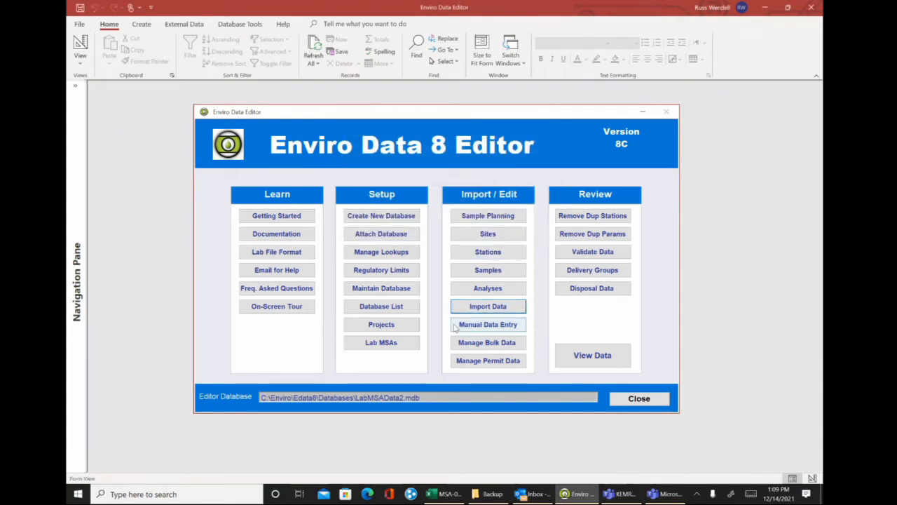
{"action": "left_click", "coordinate": [381, 328]}
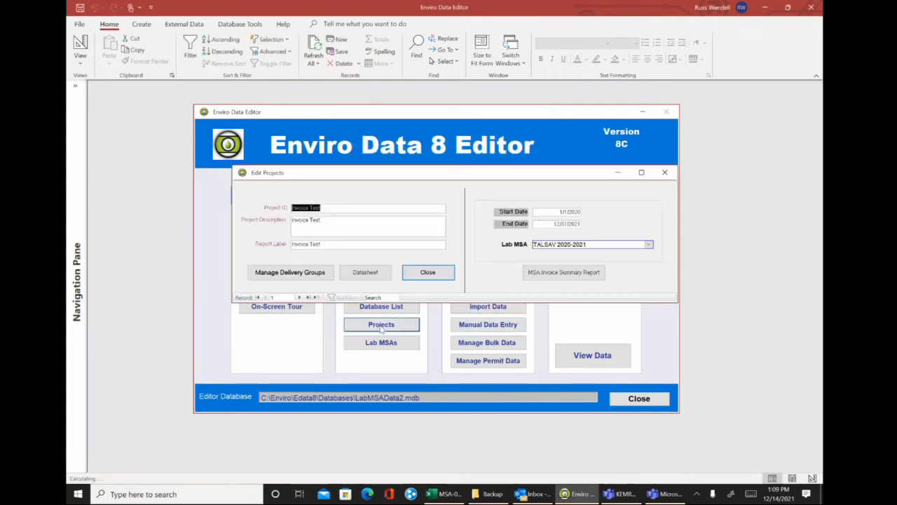
{"action": "left_click", "coordinate": [290, 274]}
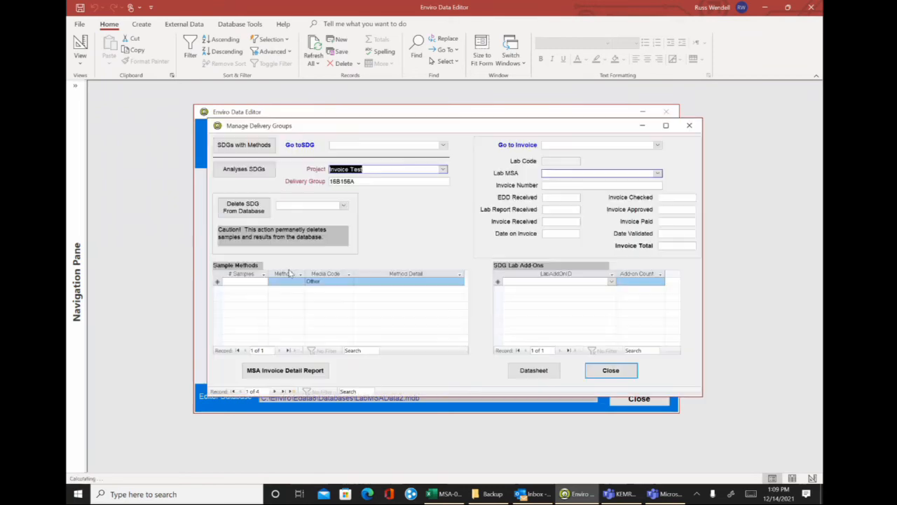
{"action": "left_click", "coordinate": [443, 146]}
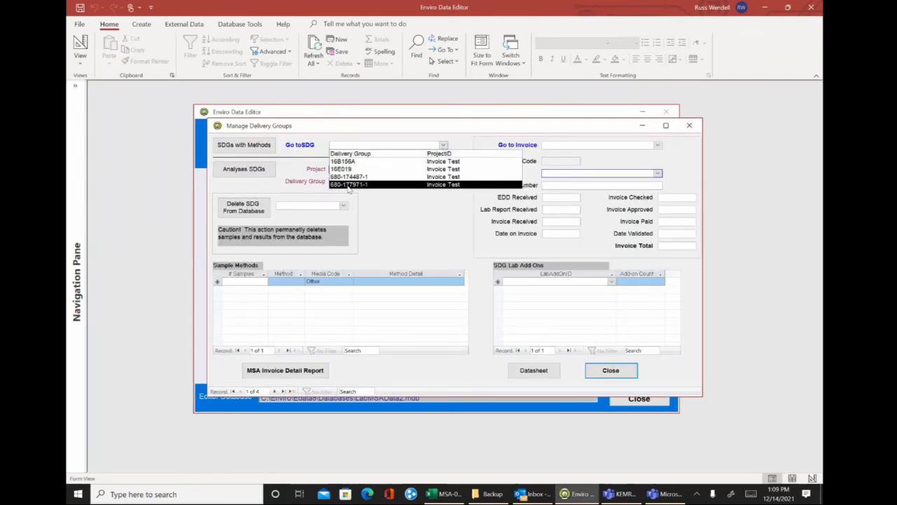
{"action": "left_click", "coordinate": [349, 184]}
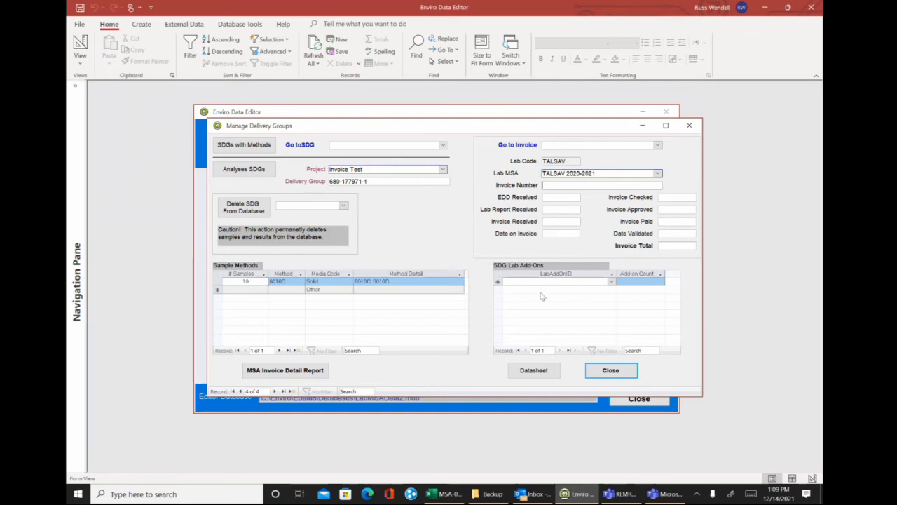
{"action": "left_click", "coordinate": [611, 281]}
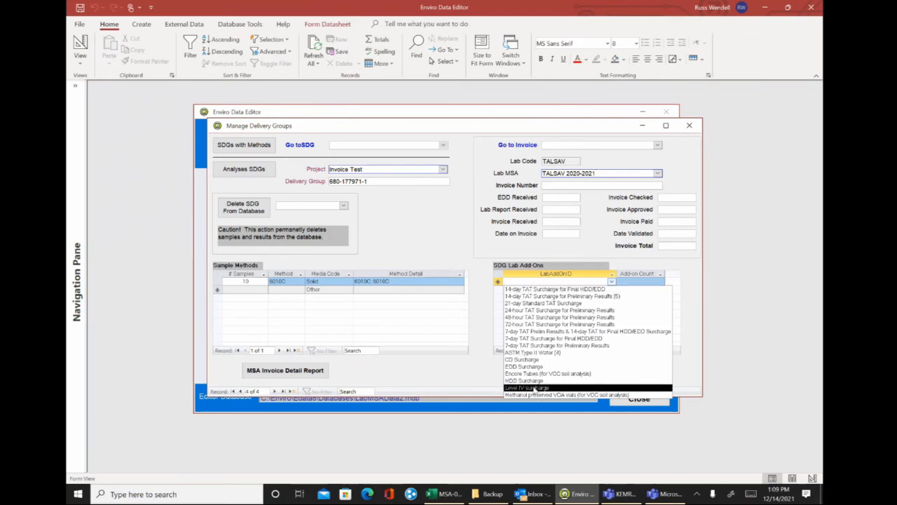
{"action": "left_click", "coordinate": [534, 389]}
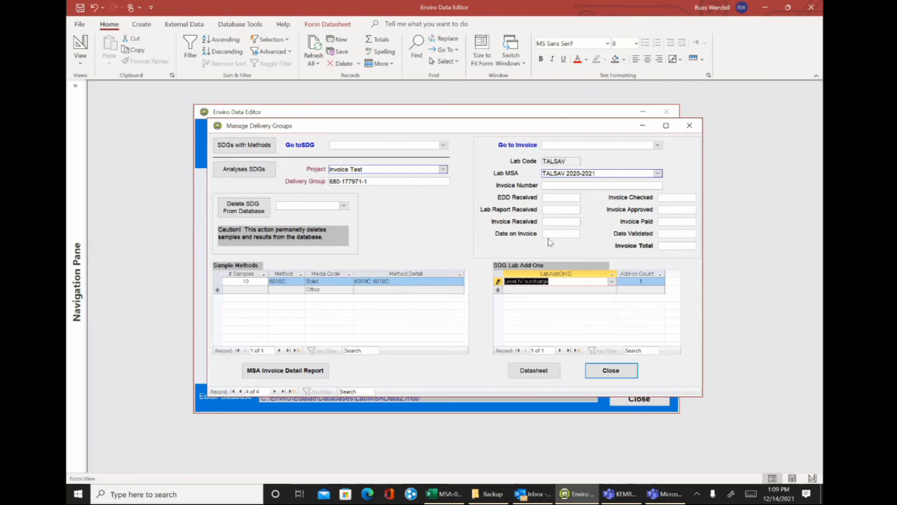
{"action": "left_click", "coordinate": [605, 186]}
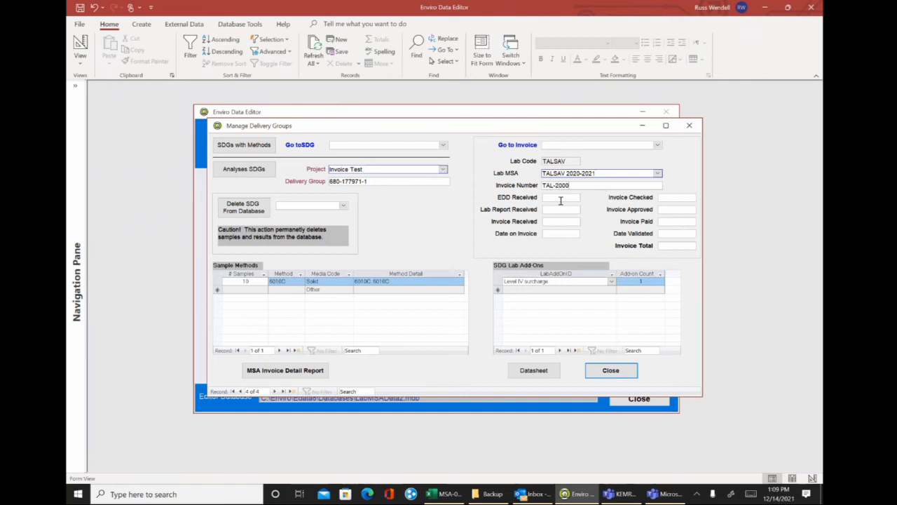
{"action": "left_click", "coordinate": [668, 245]}
Generate the MSA invoice detail report for the delivery group and save it as MSA-3 in the C:\Enviro\Edata8\Exports folder
{"action": "left_click", "coordinate": [272, 375]}
{"action": "left_click", "coordinate": [273, 375]}
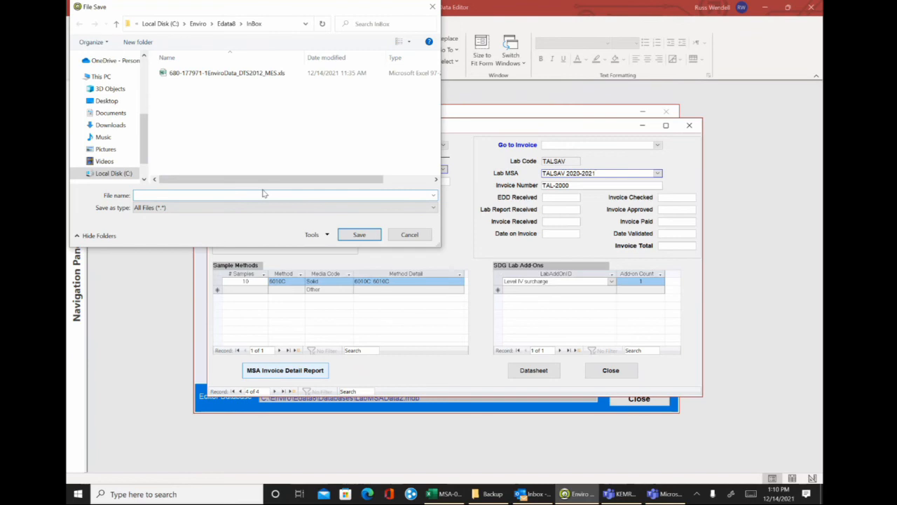
{"action": "left_click", "coordinate": [224, 23]}
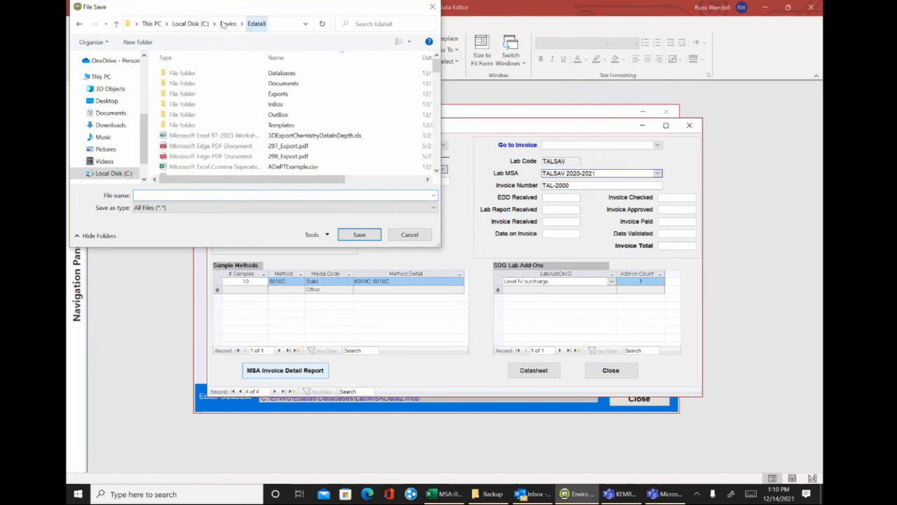
{"action": "scroll", "coordinate": [277, 97], "scroll_direction": "down", "scroll_amount": 5}
{"action": "double_click", "coordinate": [277, 98]}
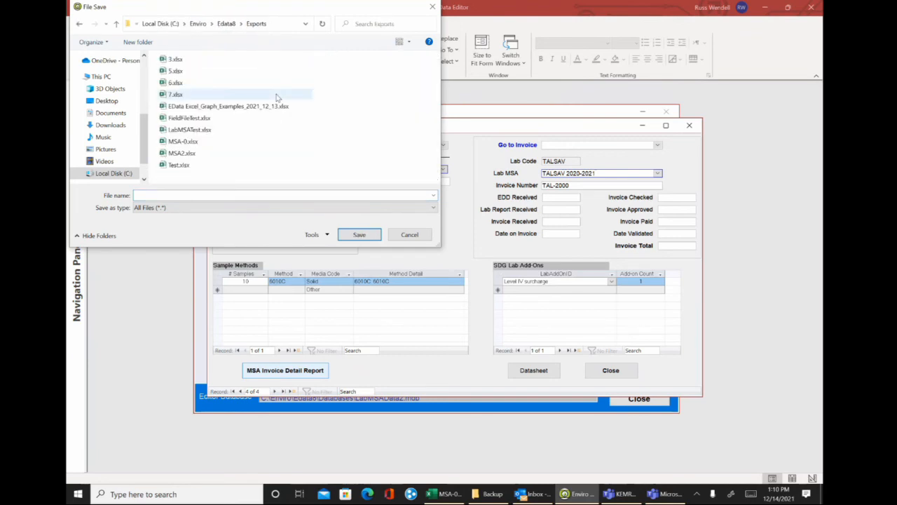
{"action": "left_click", "coordinate": [215, 195]}
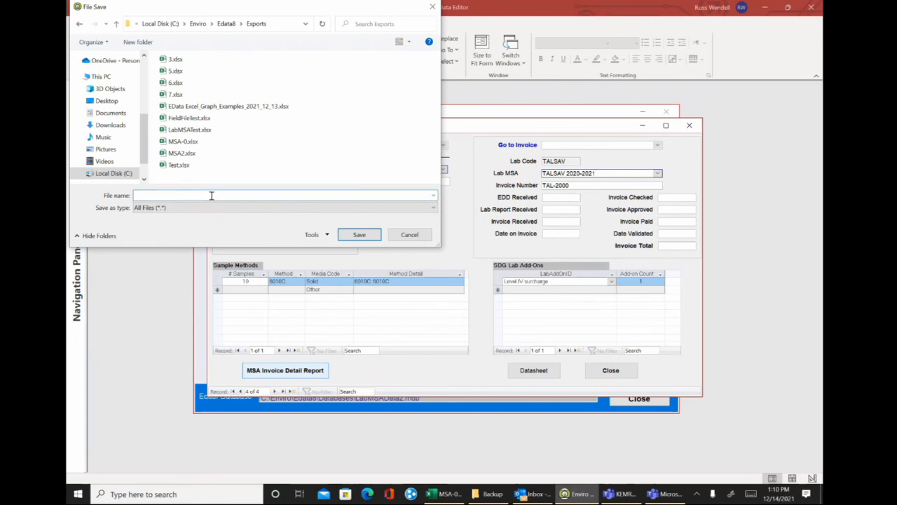
{"action": "type", "text": "MSA-3"}
{"action": "left_click", "coordinate": [372, 234]}
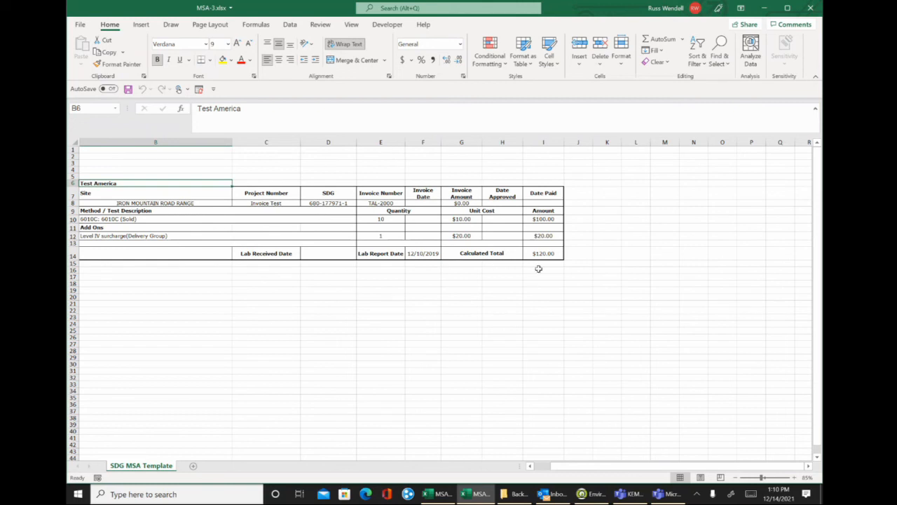
Switch back to Enviro Data Editor, close delivery group management and complete the activity log entry
{"action": "left_click", "coordinate": [589, 494]}
{"action": "left_click", "coordinate": [490, 286]}
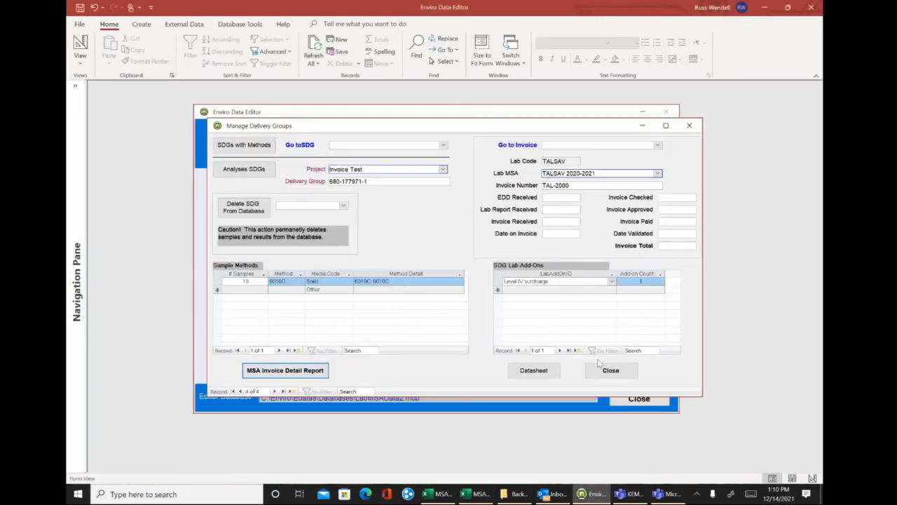
{"action": "left_click", "coordinate": [604, 371]}
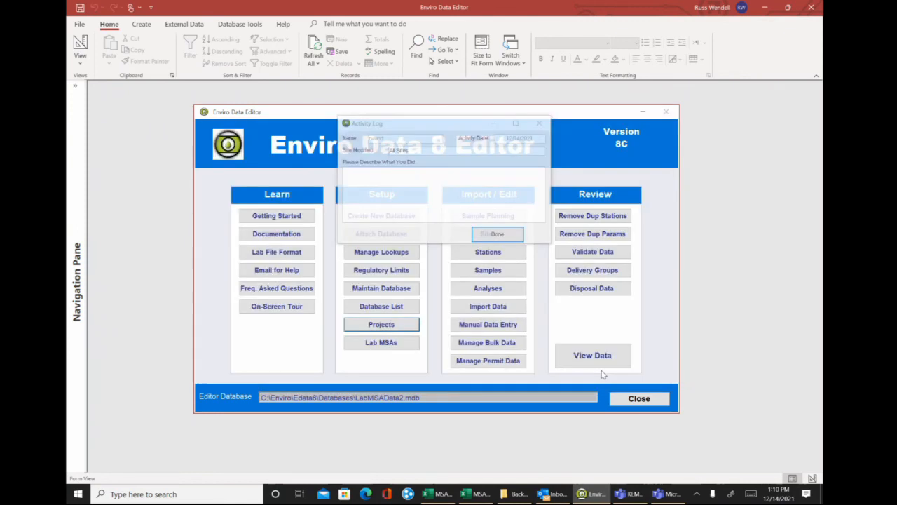
{"action": "left_click", "coordinate": [495, 235]}
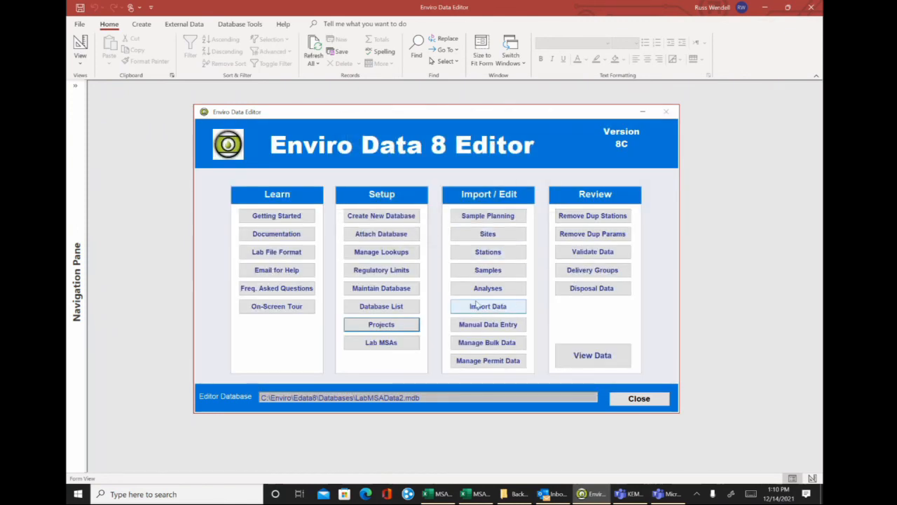
Open the MSA invoice summary report for the Invoice Test project and enlarge it to show all its columns
{"action": "left_click", "coordinate": [372, 324]}
{"action": "left_click", "coordinate": [554, 271]}
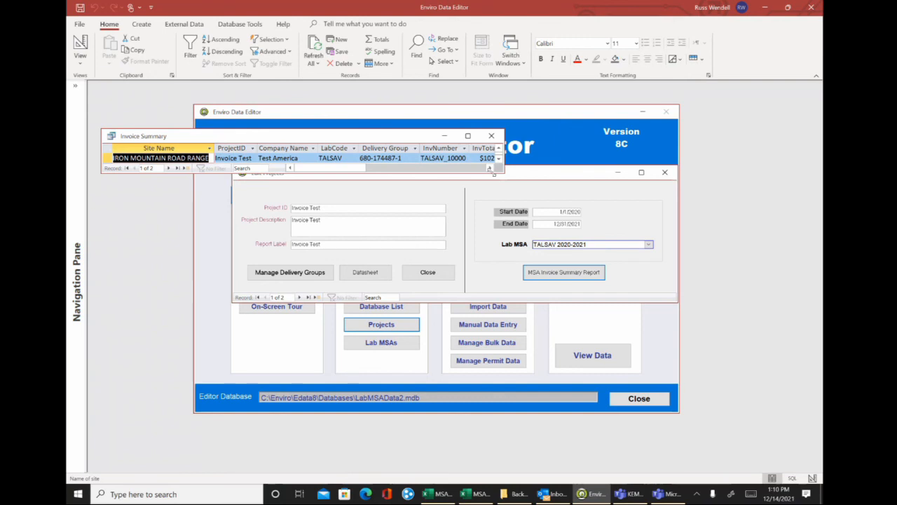
{"action": "left_click_drag", "start_coordinate": [494, 172], "coordinate": [494, 210]}
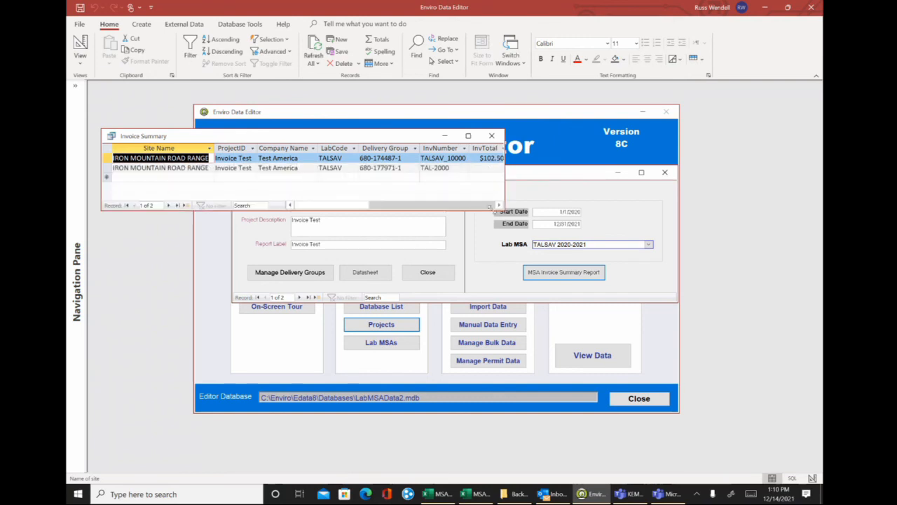
{"action": "left_click", "coordinate": [468, 136]}
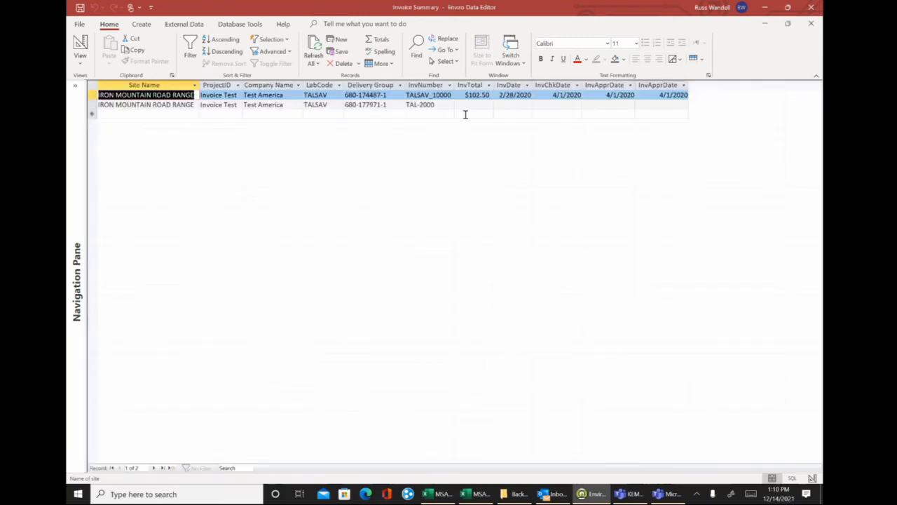
Examine the invoice total and date fields of the TAL-2000 record in the summary, then close Enviro Data Editor
{"action": "left_click", "coordinate": [471, 104]}
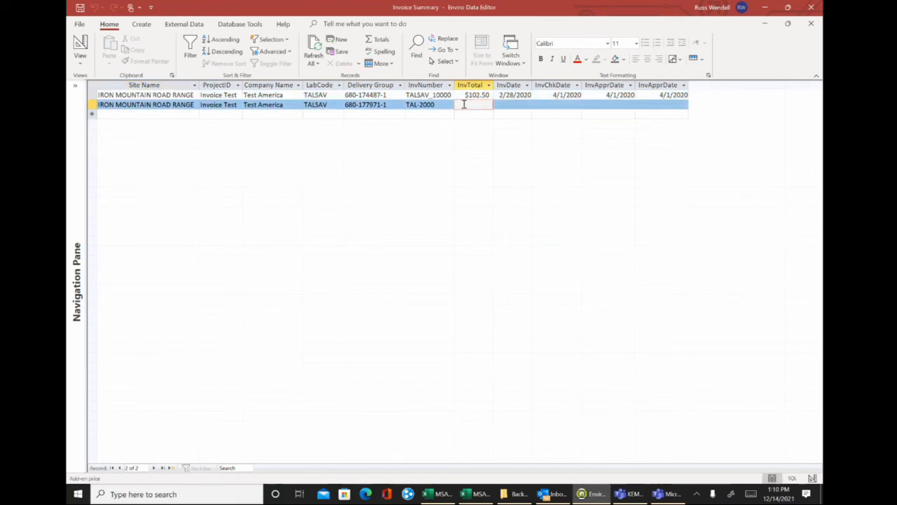
{"action": "left_click", "coordinate": [502, 103]}
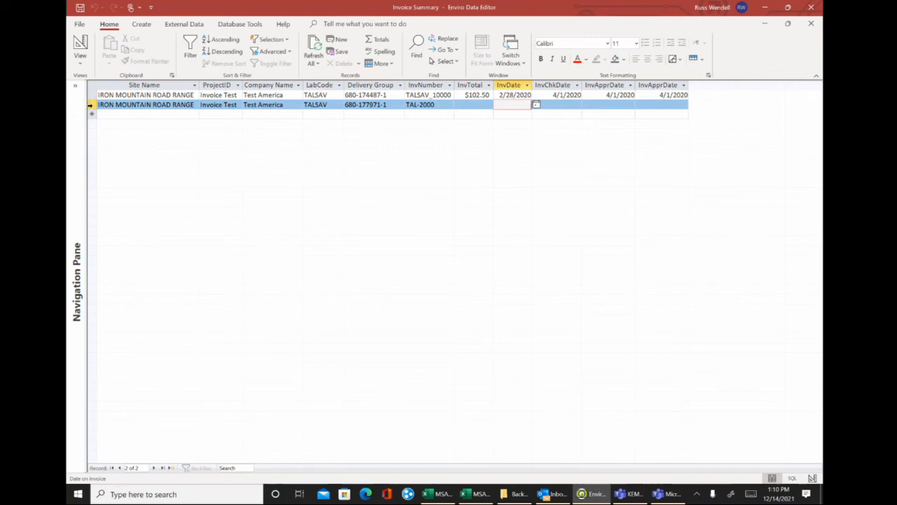
{"action": "left_click", "coordinate": [90, 105]}
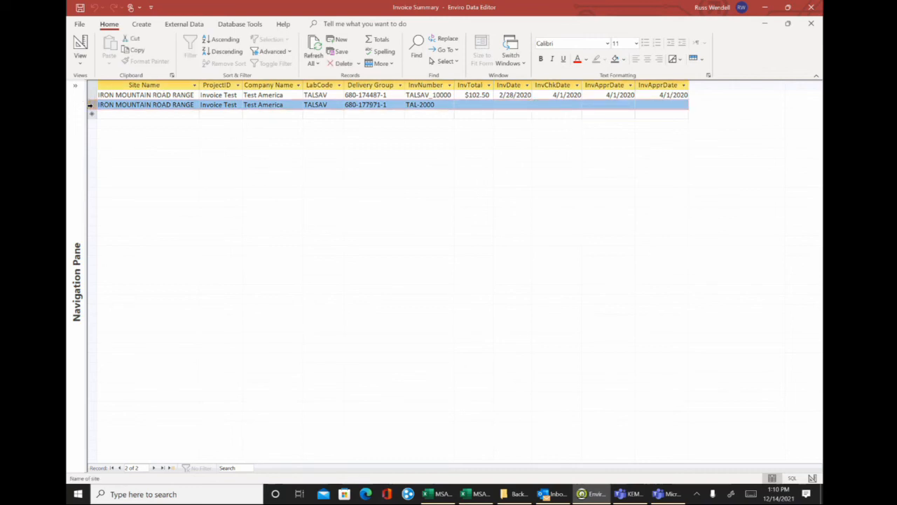
{"action": "left_click", "coordinate": [812, 8]}
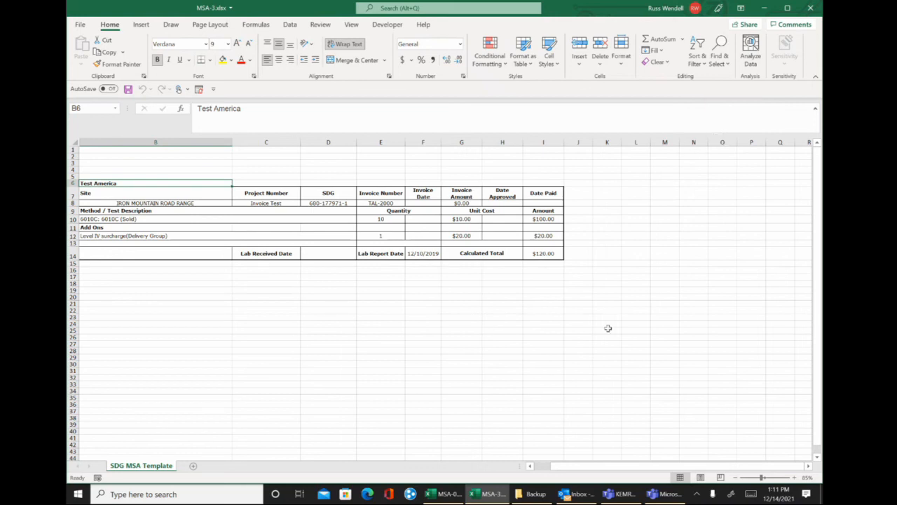
{"action": "mouse_move", "coordinate": [535, 494]}
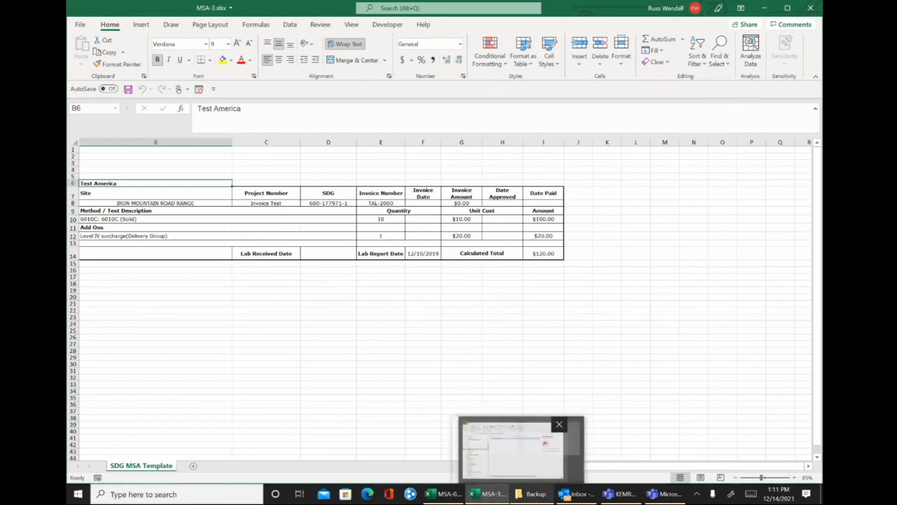